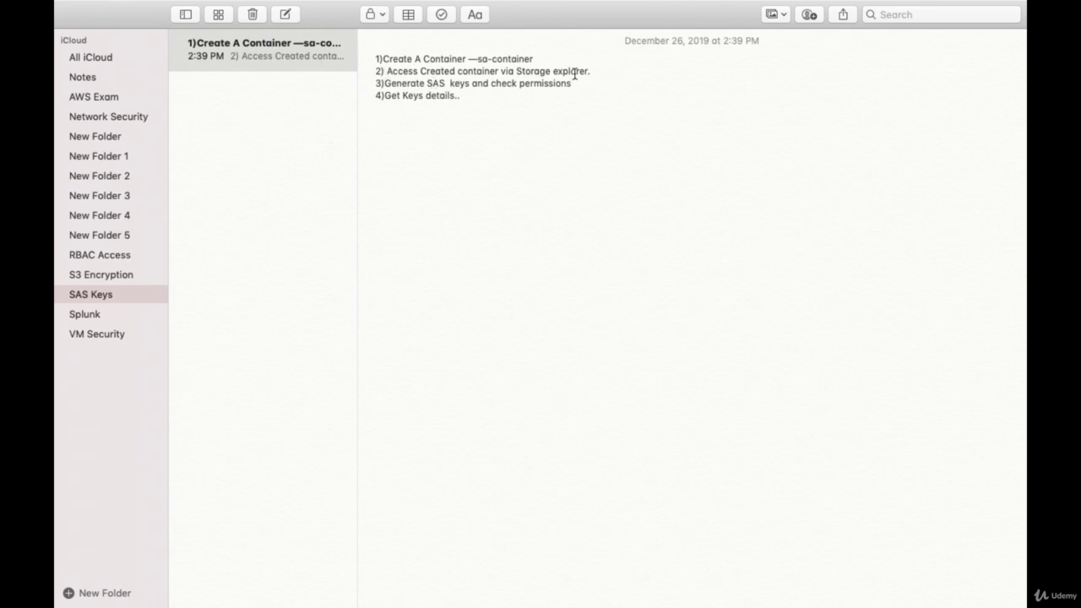
Review the Storage explorer and key details items in the SAS Keys note's task list
left_click_drag(592, 71, 507, 72)
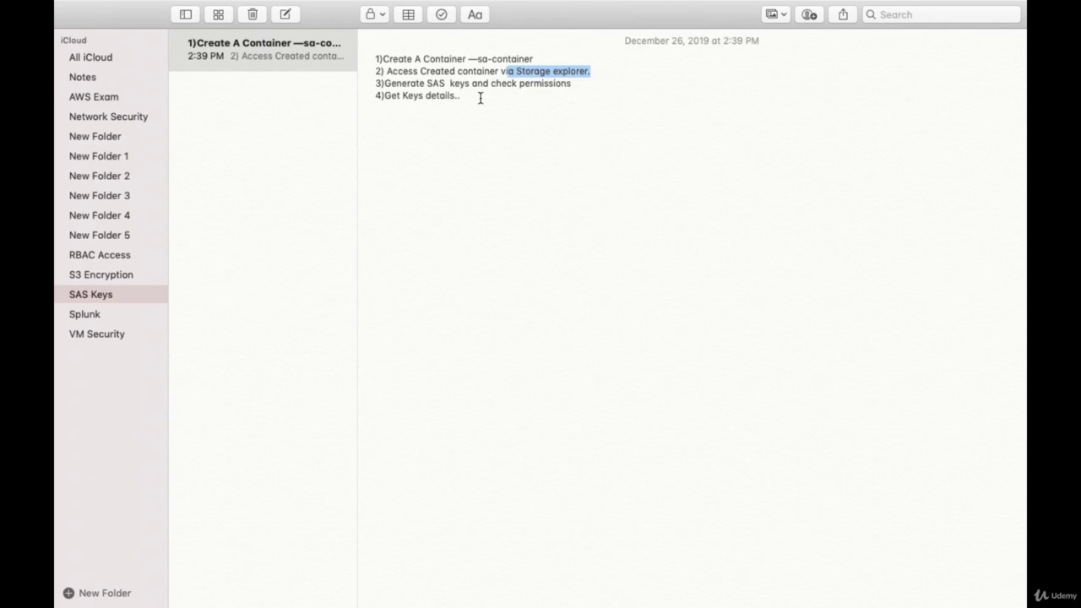
left_click_drag(465, 99, 386, 96)
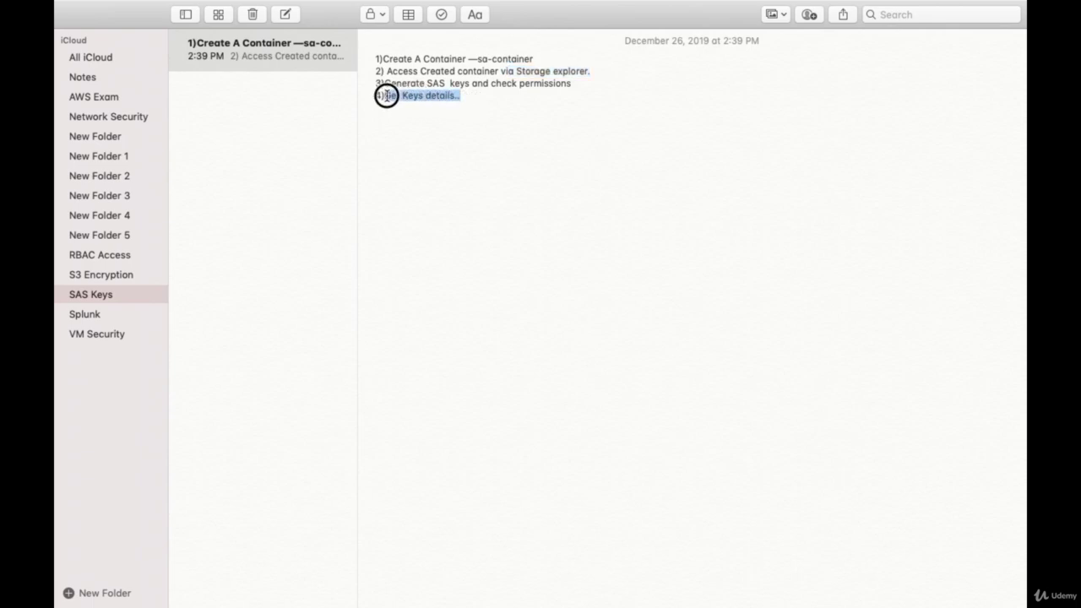
left_click(487, 99)
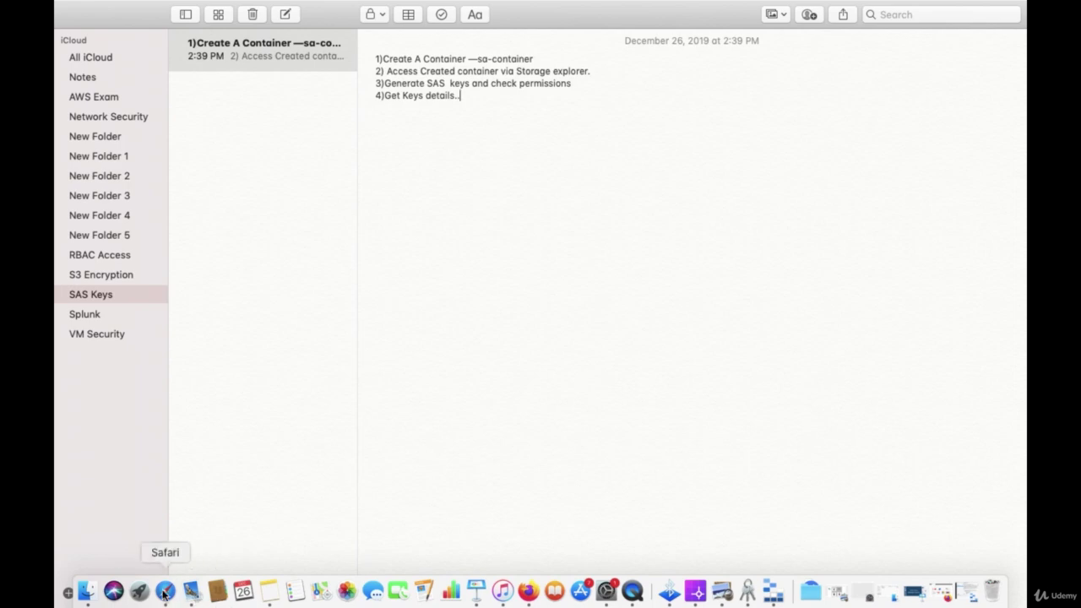
Switch to Safari, find the storage accounts service in the Azure portal and open the satest389 account
left_click(164, 589)
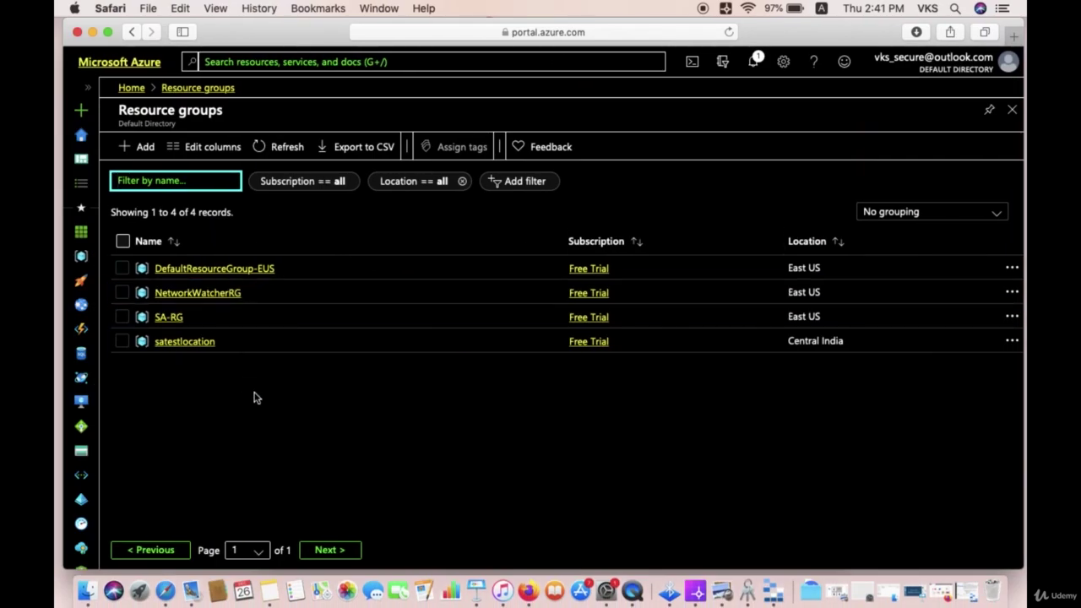
left_click(261, 61)
type("stors")
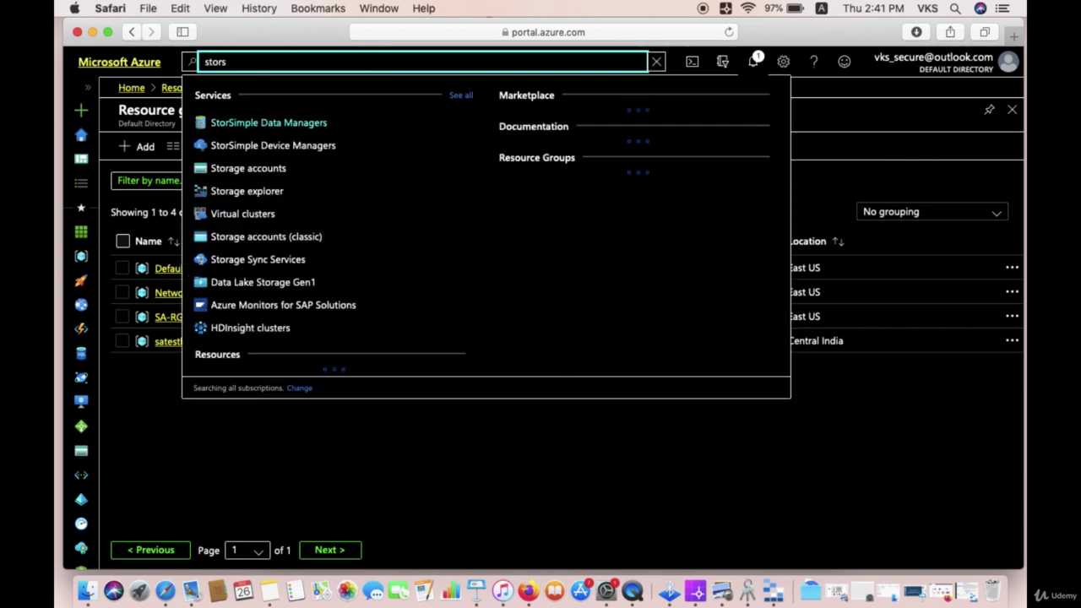
left_click(277, 172)
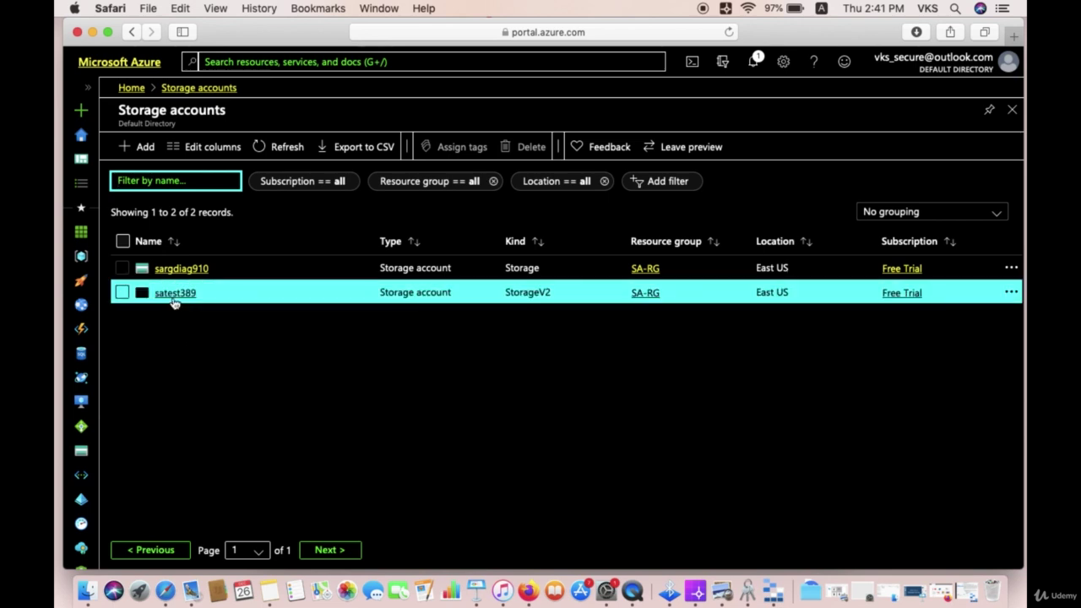
left_click(172, 298)
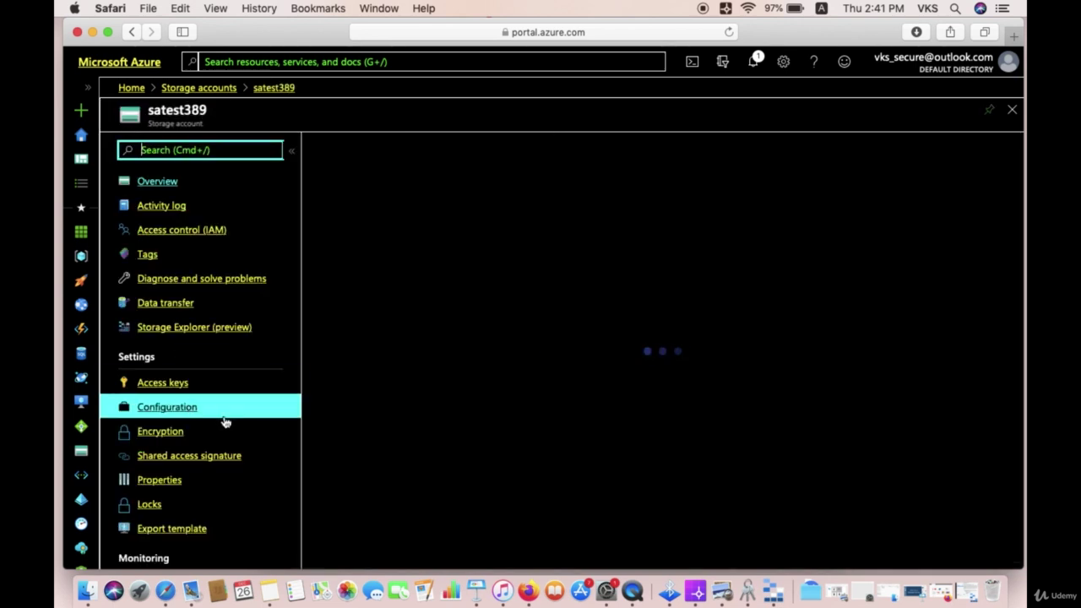
Open the list of blob containers in the satest389 storage account
scroll(225, 422, "down", 10)
scroll(205, 313, "up", 5)
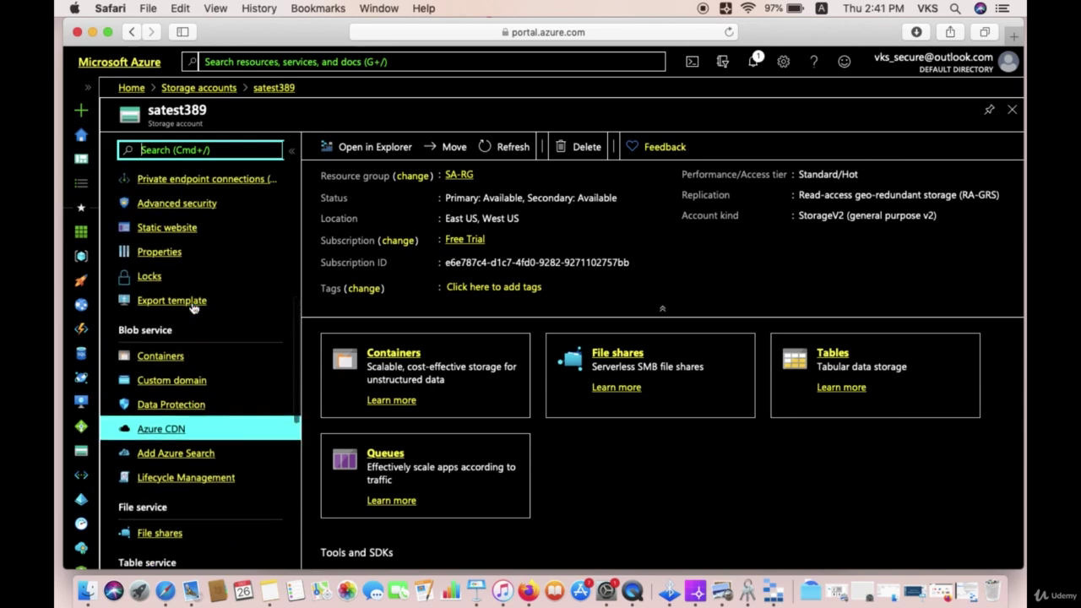
scroll(192, 308, "up", 2)
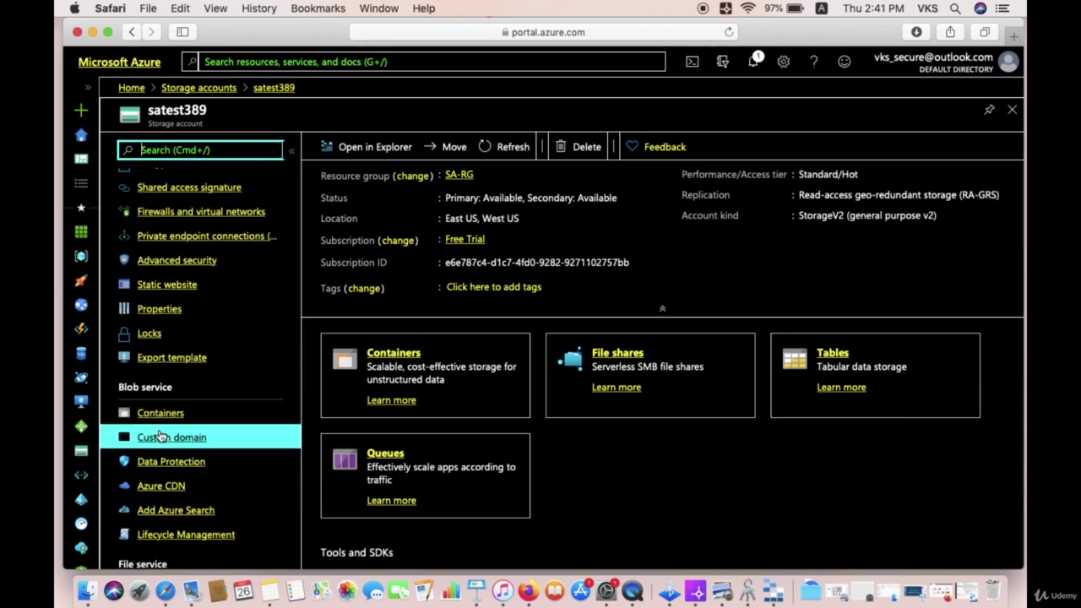
left_click(160, 413)
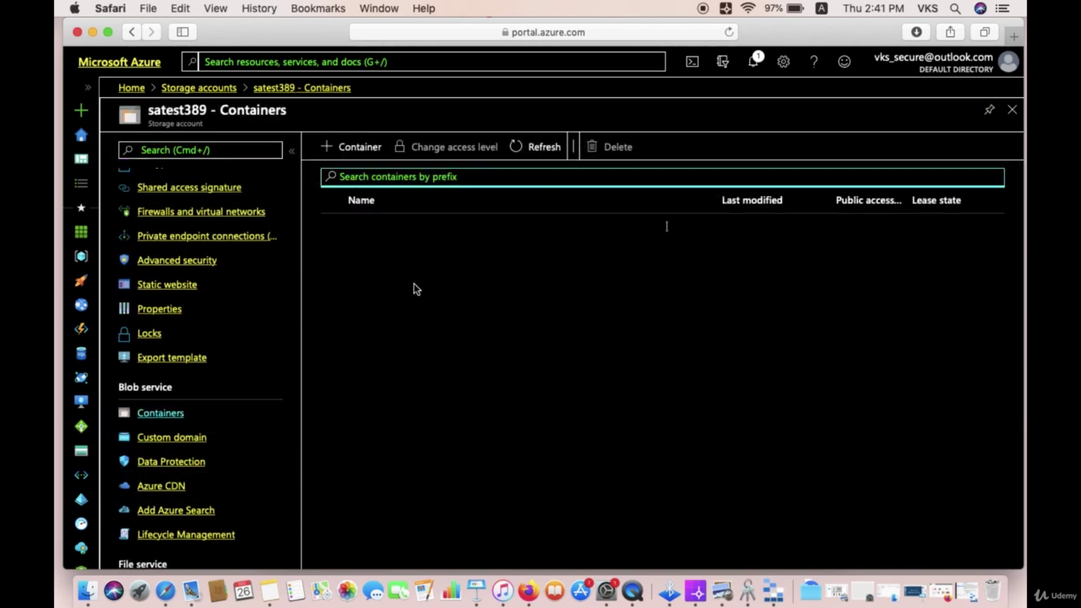
scroll(241, 211, "up", 10)
left_click(166, 183)
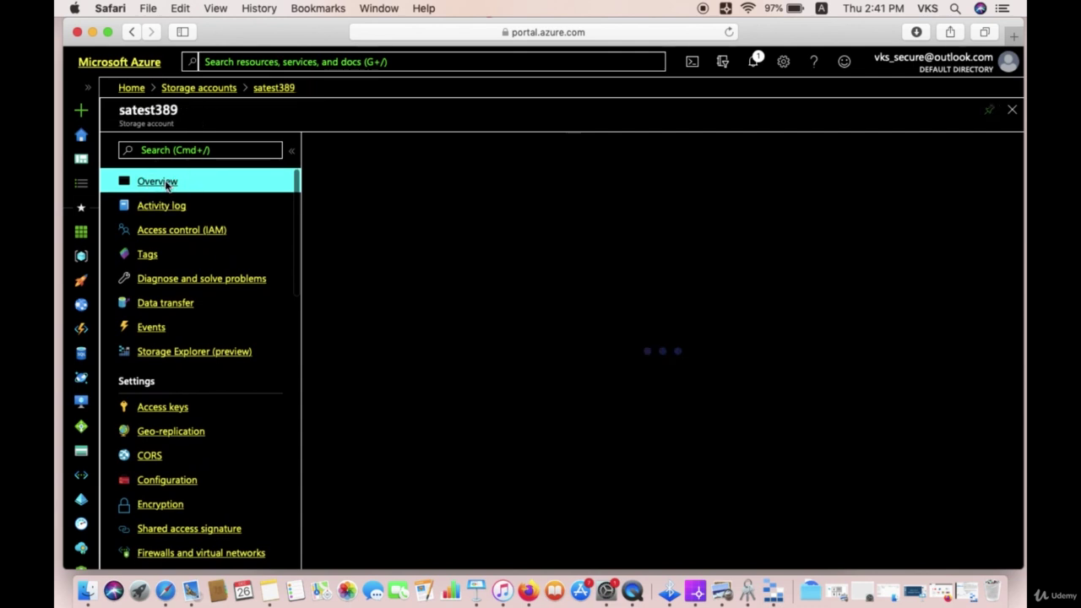
left_click(402, 362)
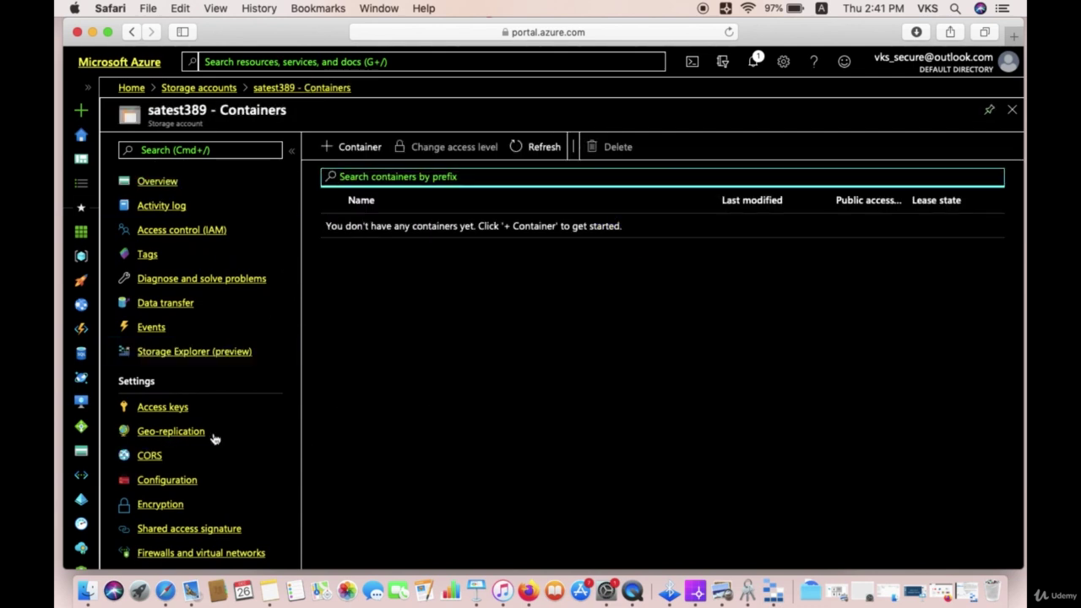
Start a new container in satest389 and name it sa-container, checking the name against the note
scroll(213, 437, "down", 3)
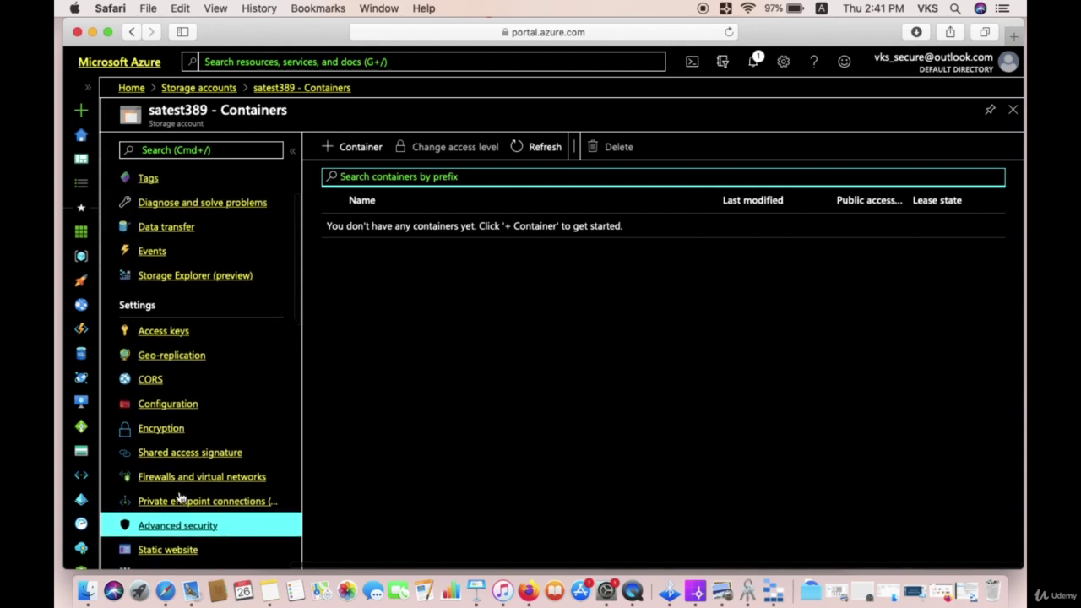
scroll(179, 499, "up", 2)
scroll(207, 500, "down", 12)
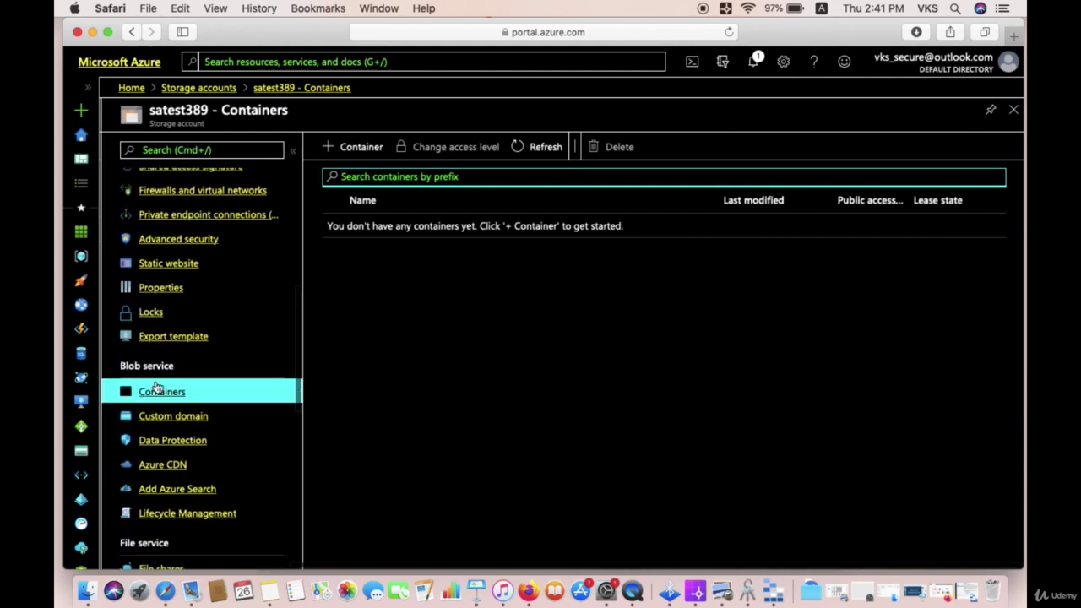
left_click(359, 153)
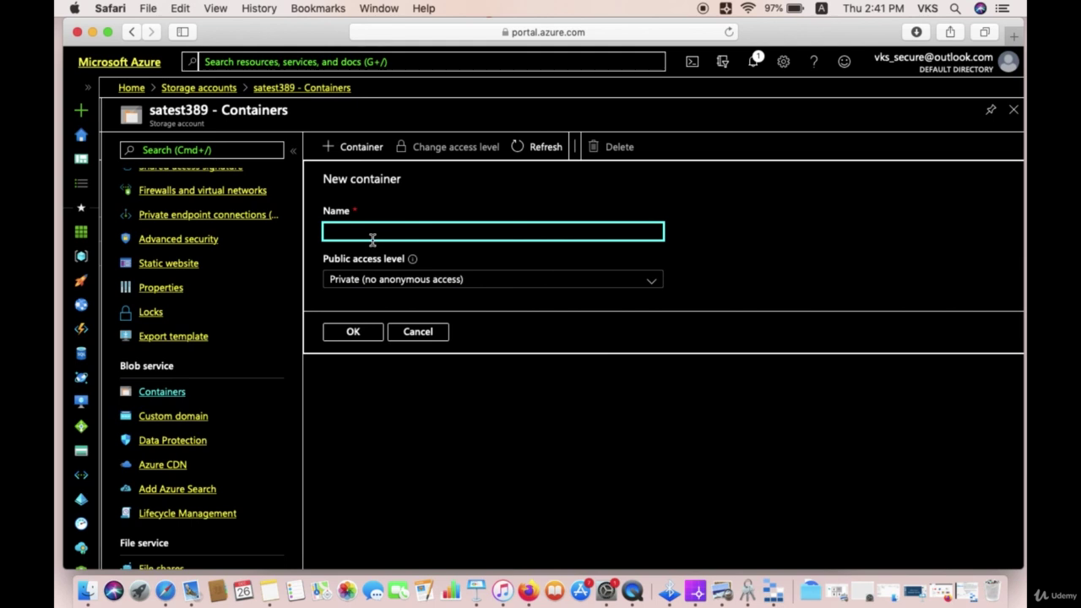
type("sa")
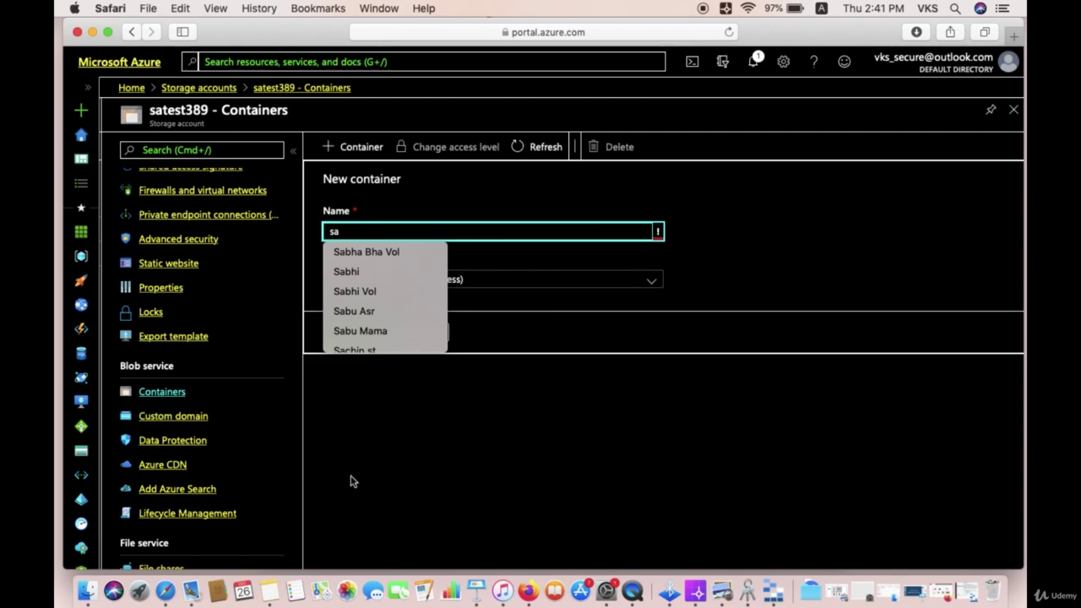
left_click(272, 595)
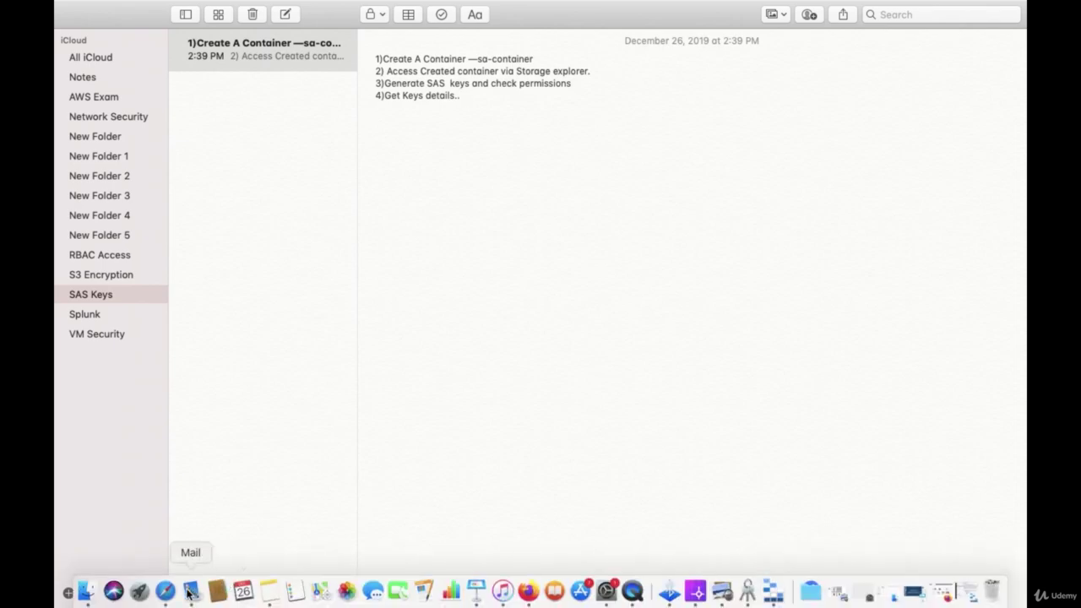
left_click(165, 593)
type("-")
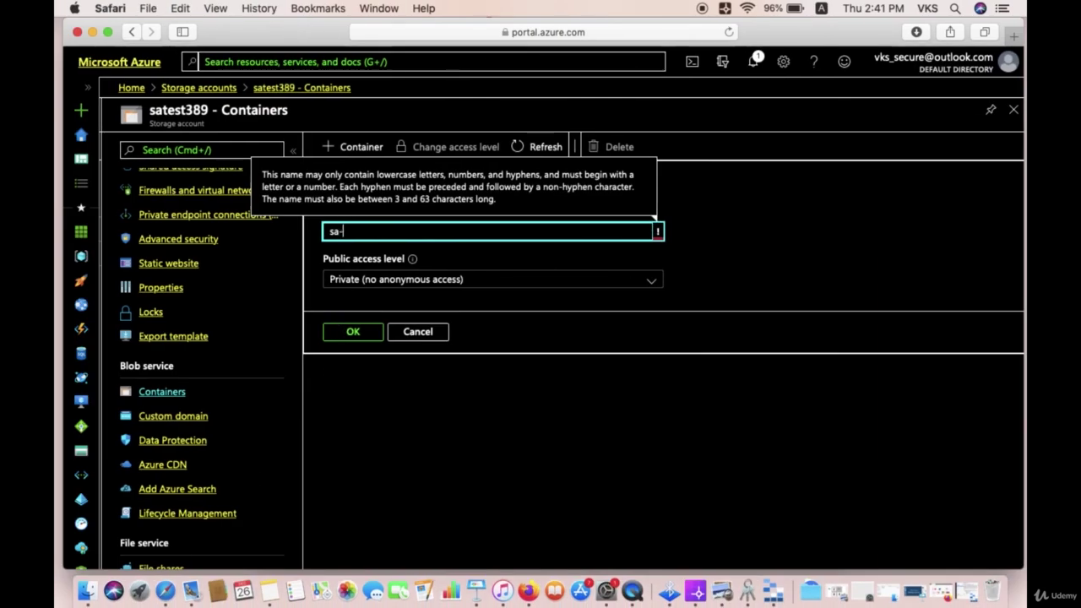
type("c")
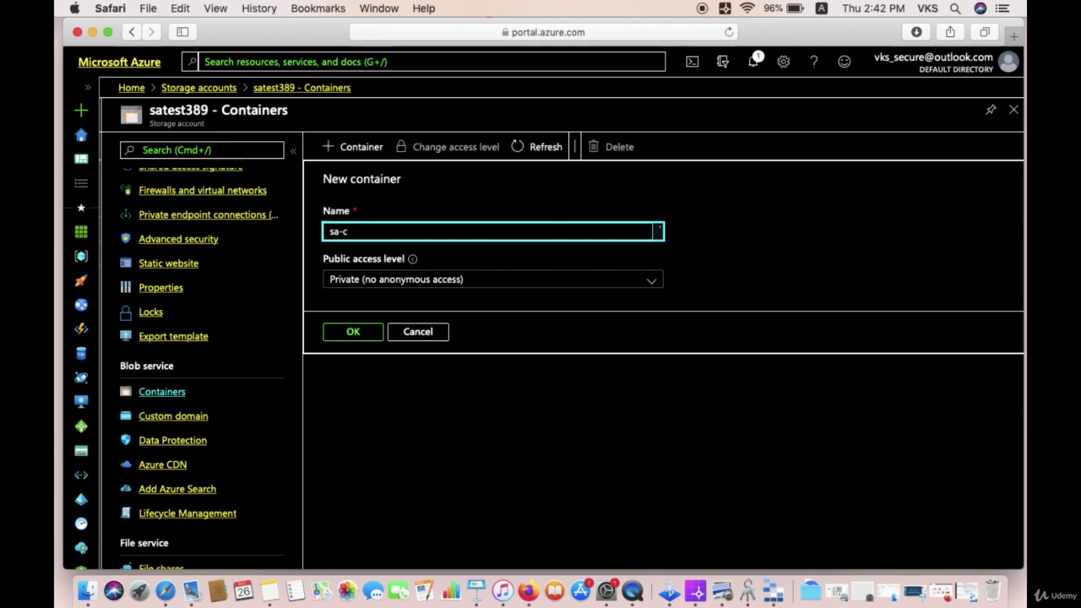
type("ontainer")
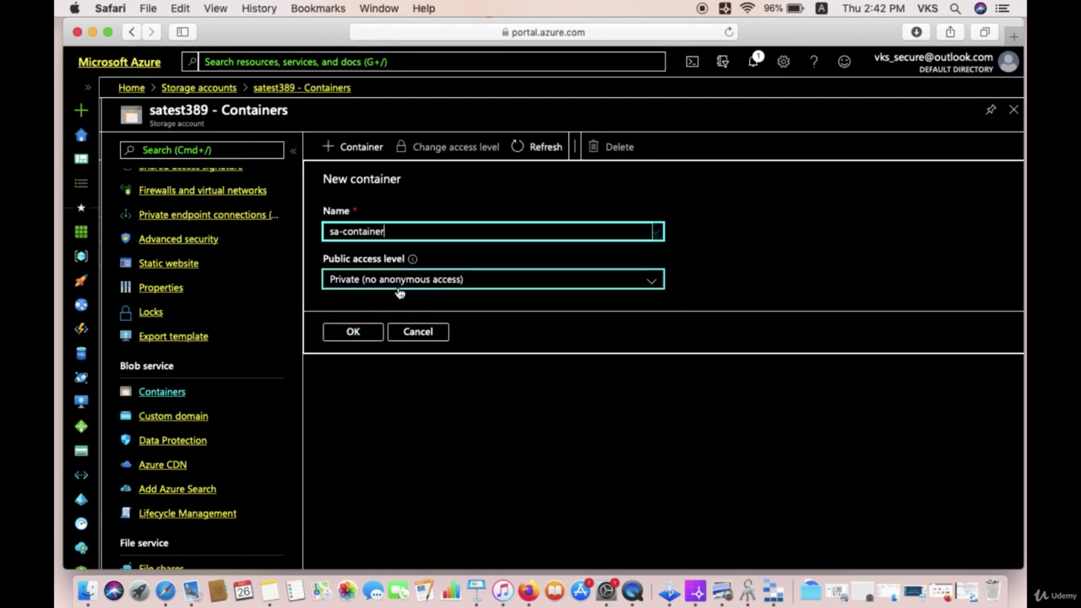
Keep the public access level at Private (no anonymous access) and create the container
left_click(399, 287)
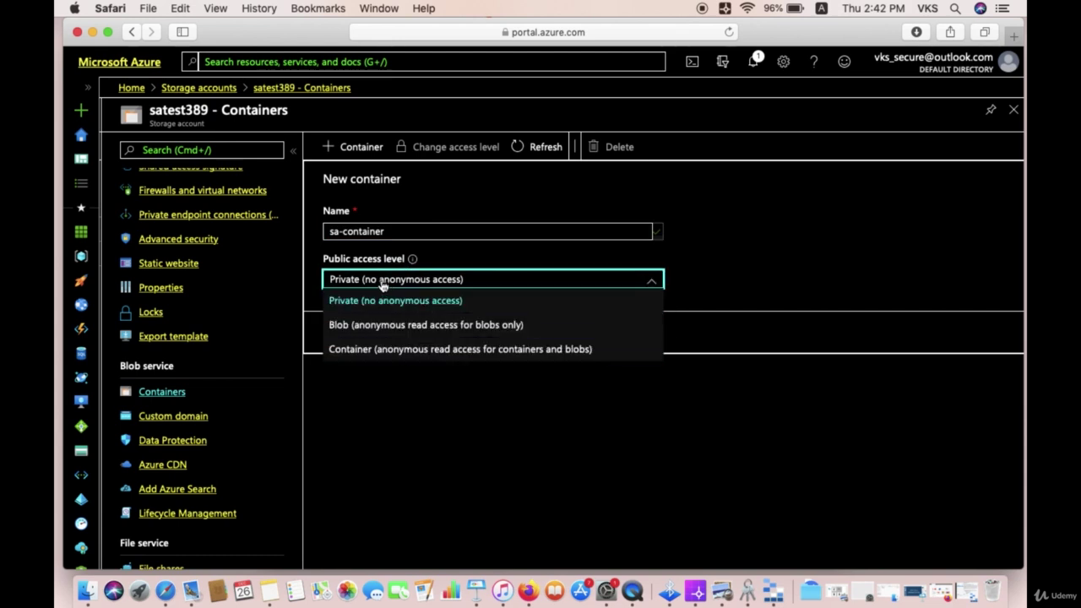
left_click(382, 284)
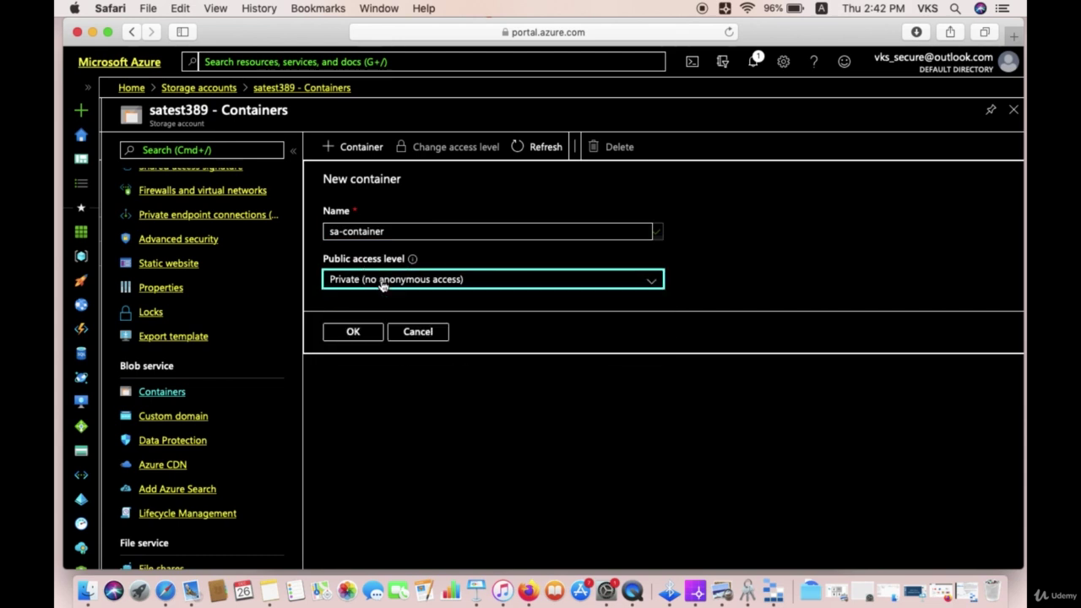
left_click(349, 332)
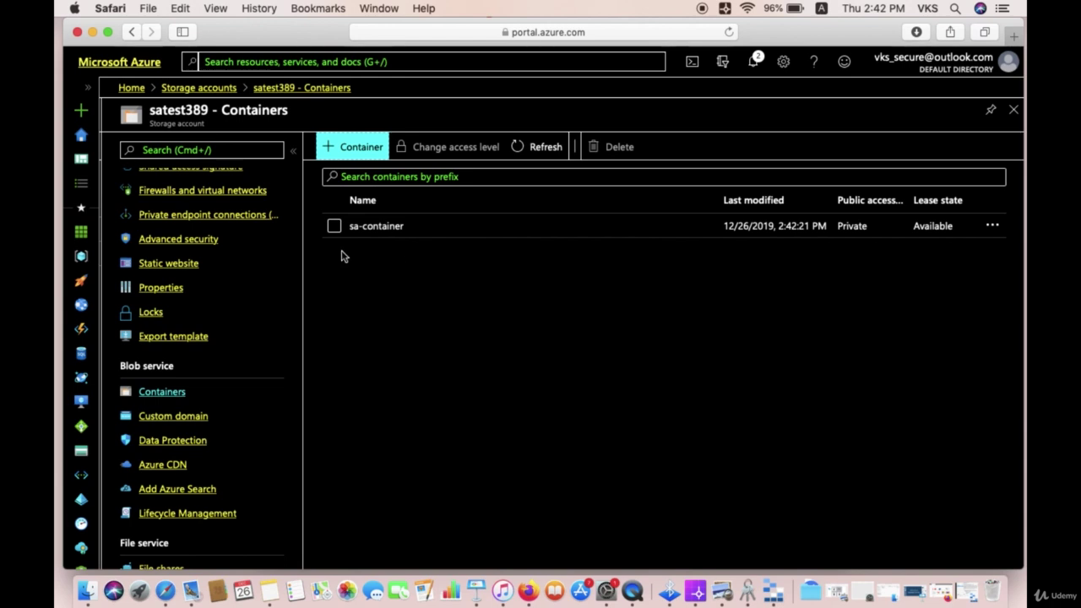
Return to the satest389 overview and show its options for opening the account in Azure Storage Explorer
scroll(249, 221, "up", 1)
scroll(249, 223, "up", 8)
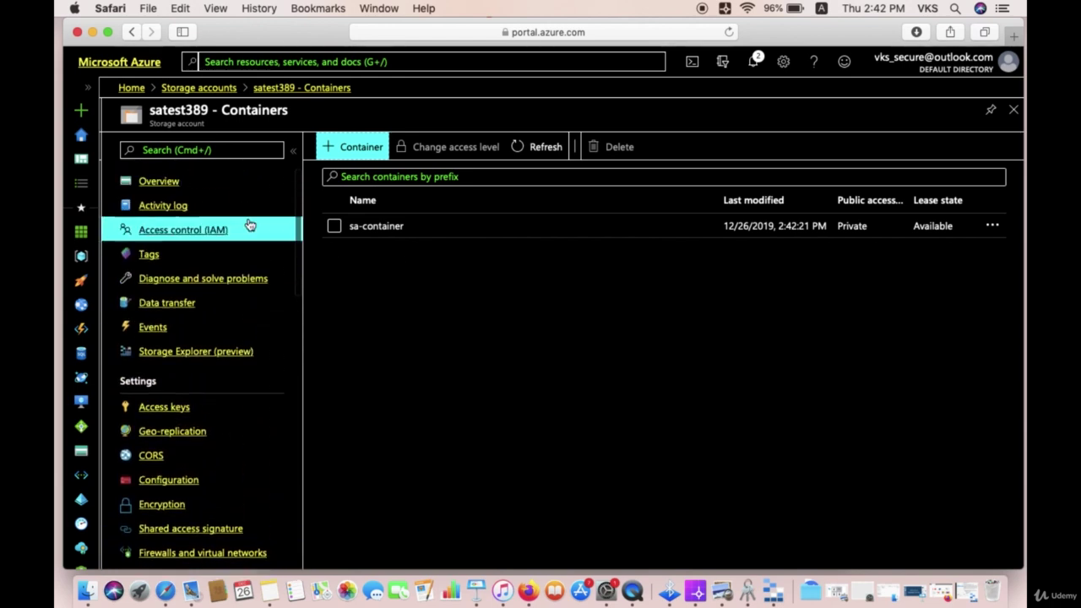
left_click(148, 191)
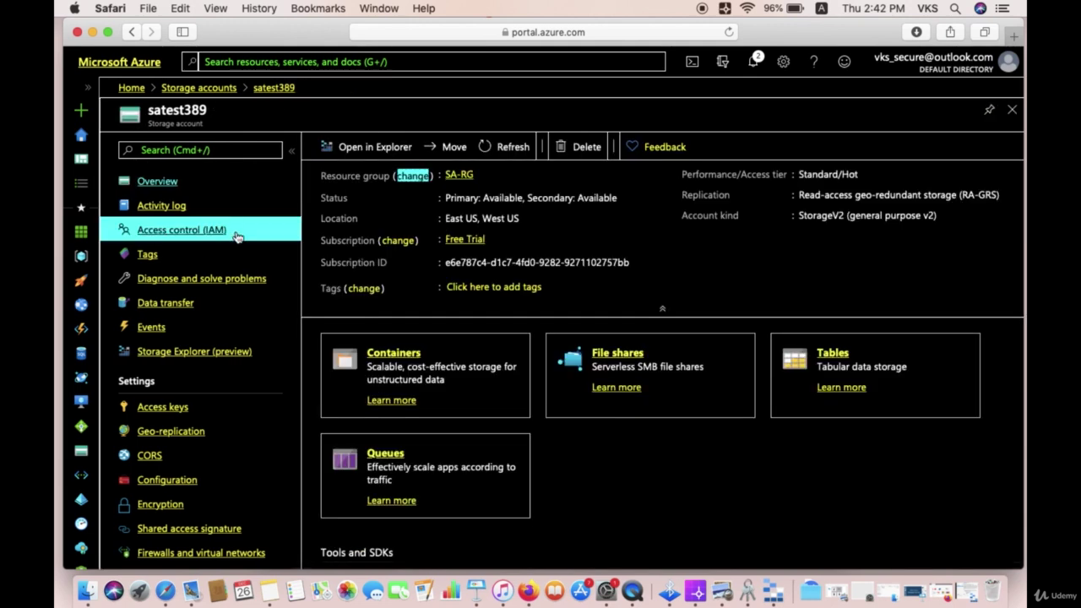
left_click(355, 149)
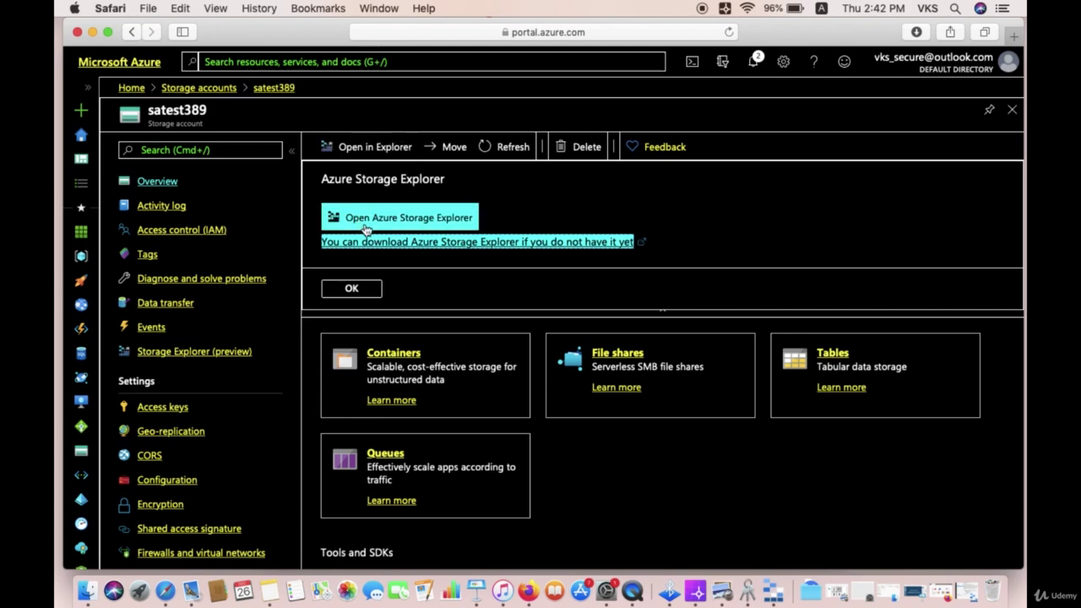
View the Azure Storage Explorer download page with macOS as the operating system, then return to the storage account page
left_click(418, 248)
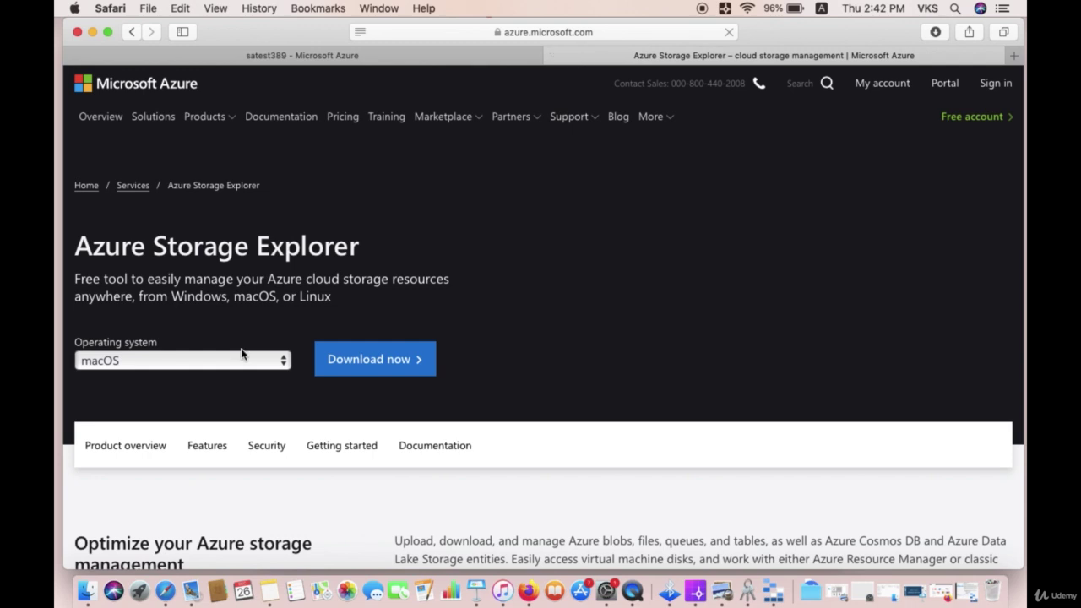
left_click(200, 370)
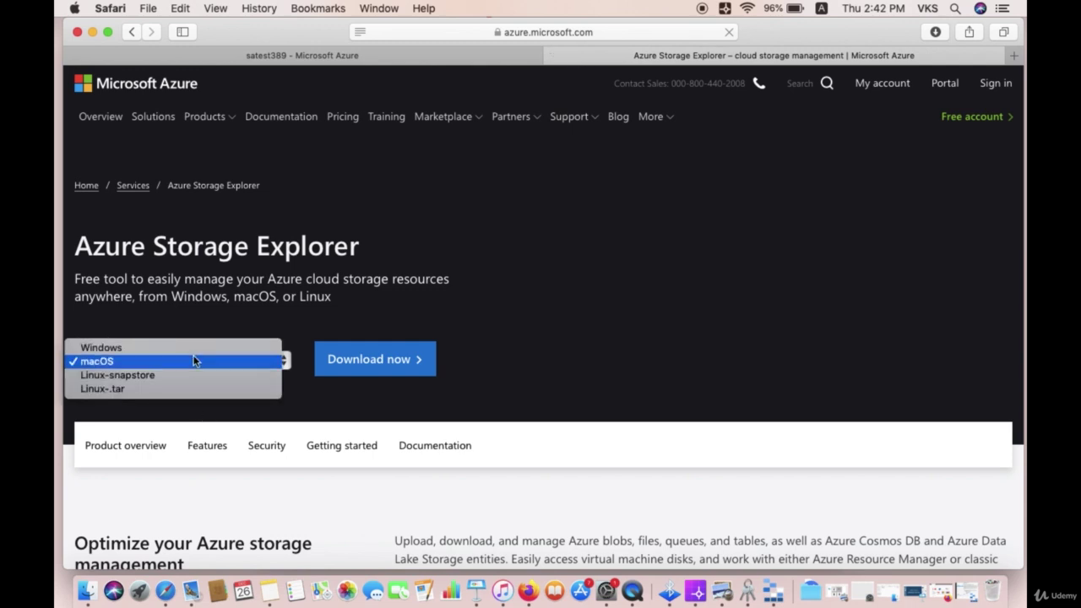
left_click(194, 361)
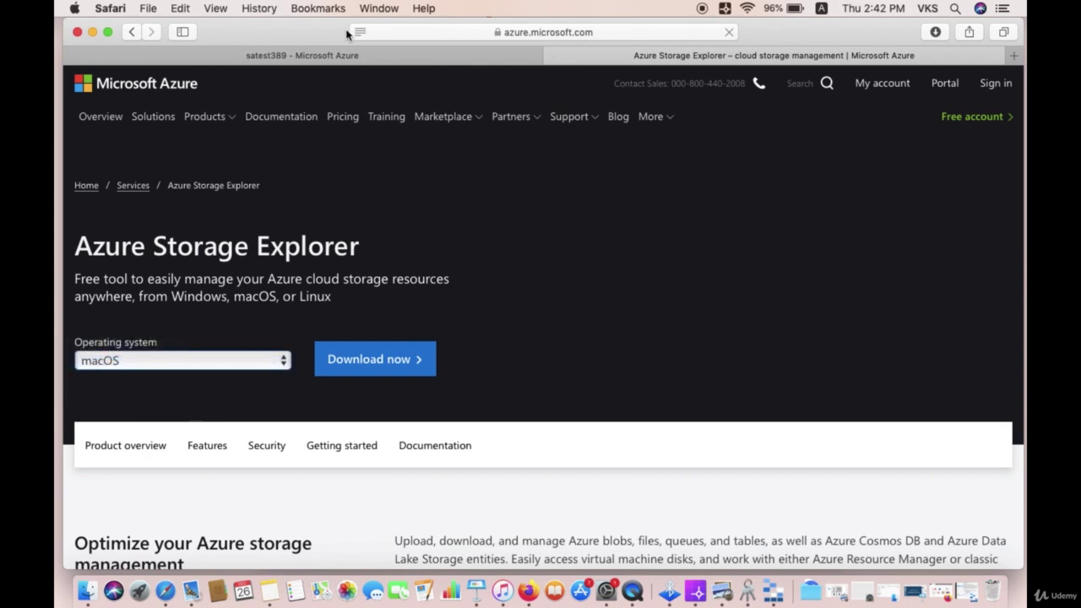
left_click(326, 56)
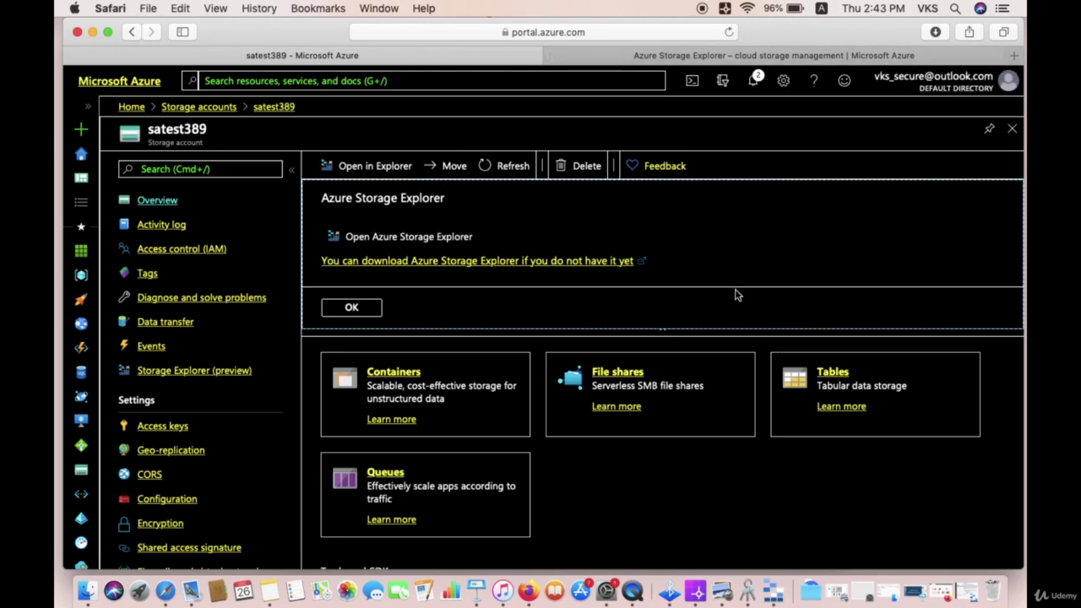
Make the browser full screen, switch to Microsoft Azure Storage Explorer and expand the Free Trial subscription
key("ctrl+super+f")
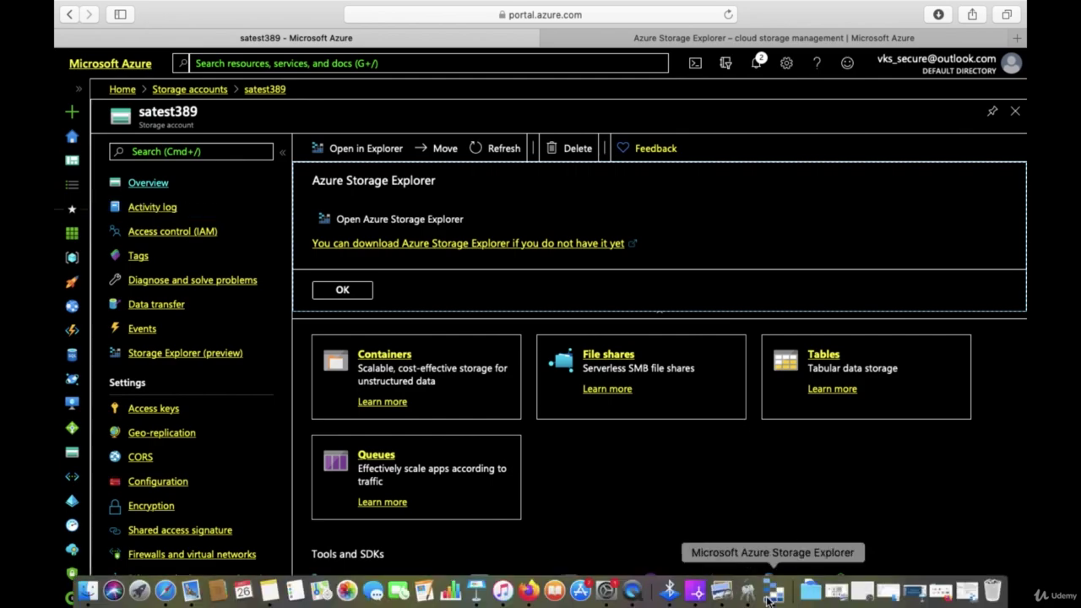
left_click(770, 595)
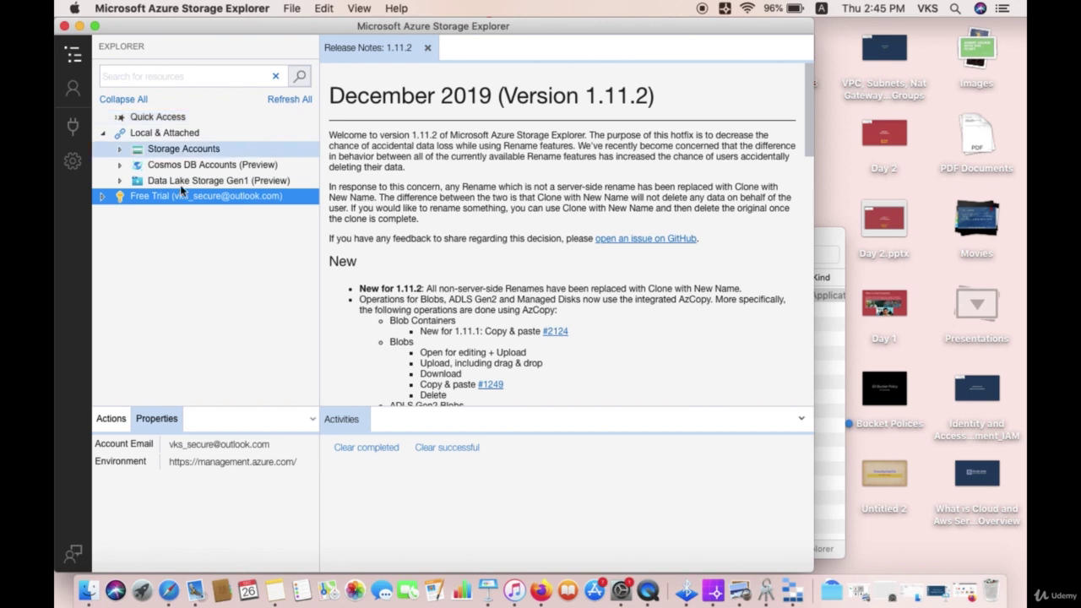
left_click(102, 196)
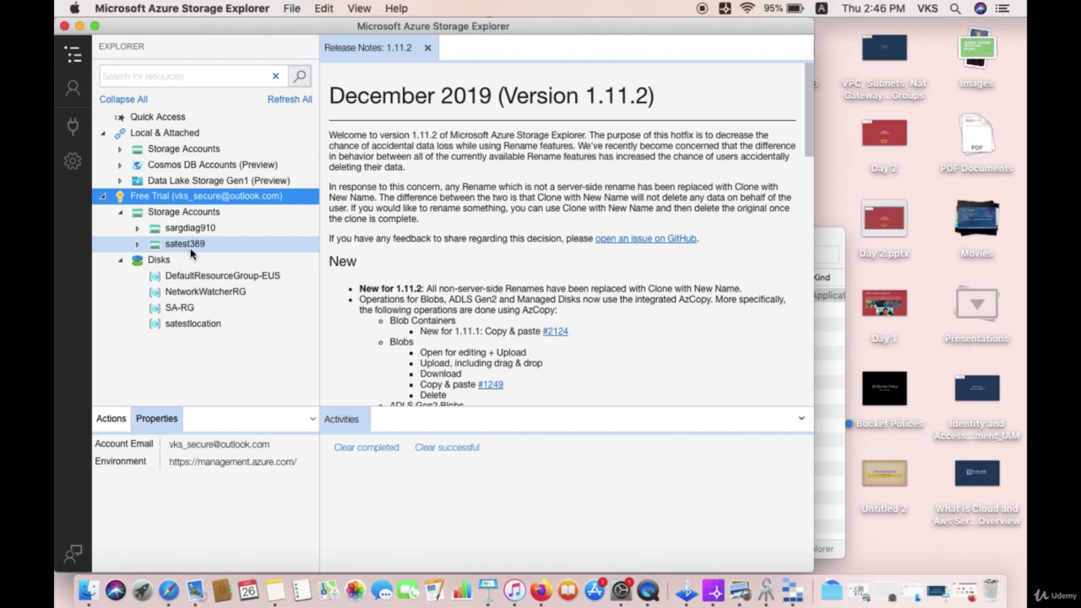
Switch back to Safari and open the containers list from the satest389 overview
left_click(168, 590)
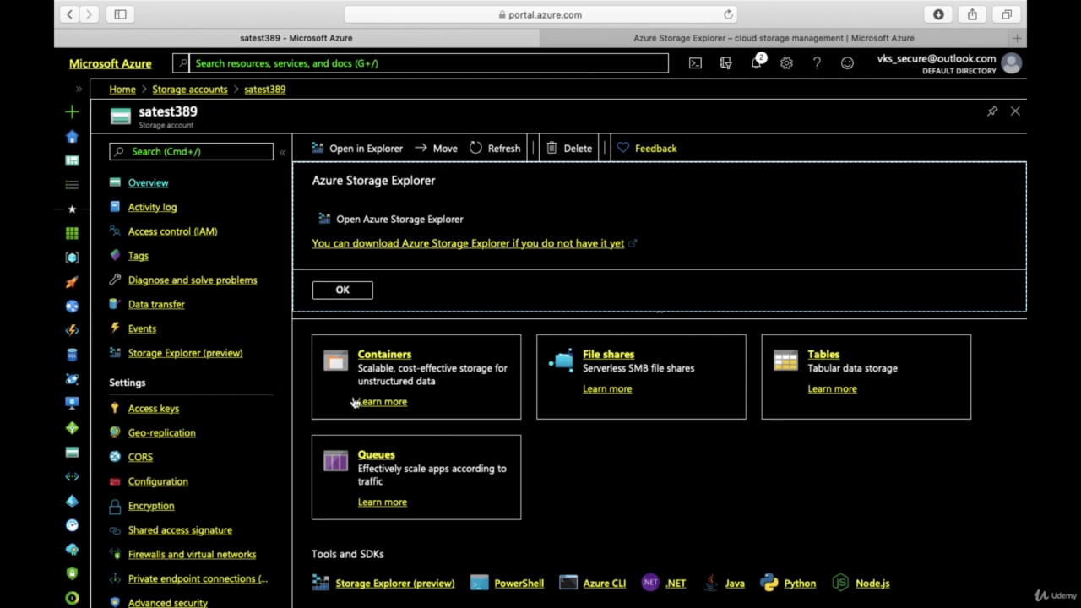
left_click(391, 355)
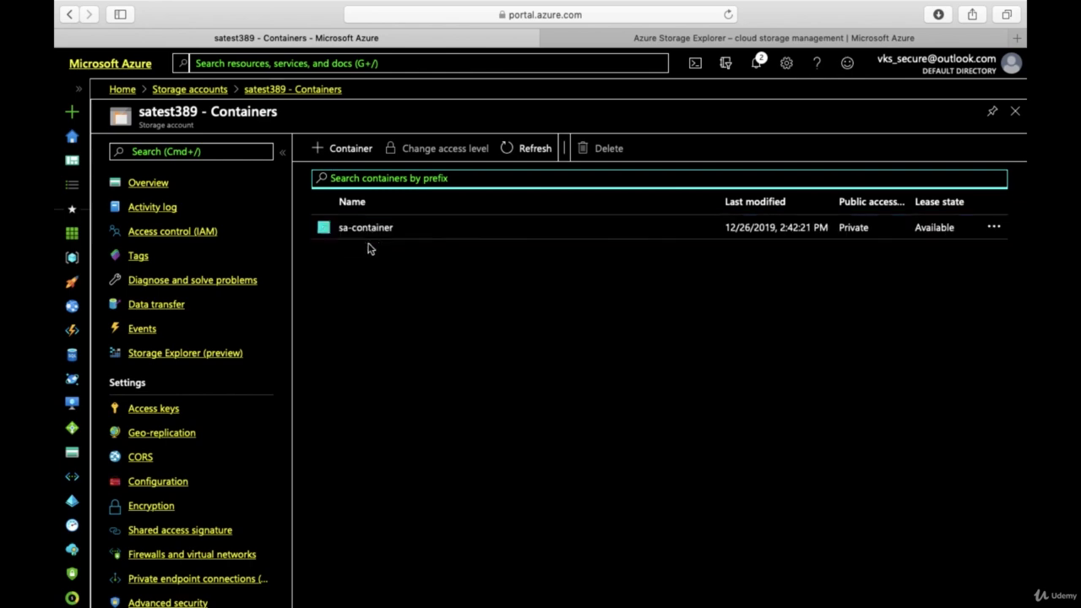
Switch to Microsoft Azure Storage Explorer and open sa-container from the blob containers of satest389
mouse_move(391, 602)
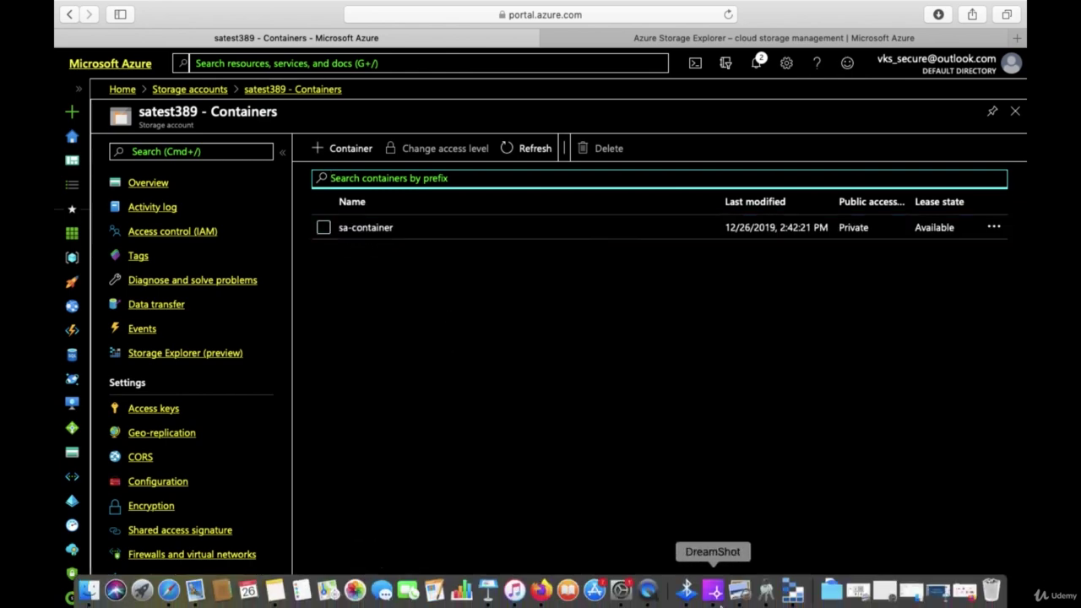
left_click(792, 591)
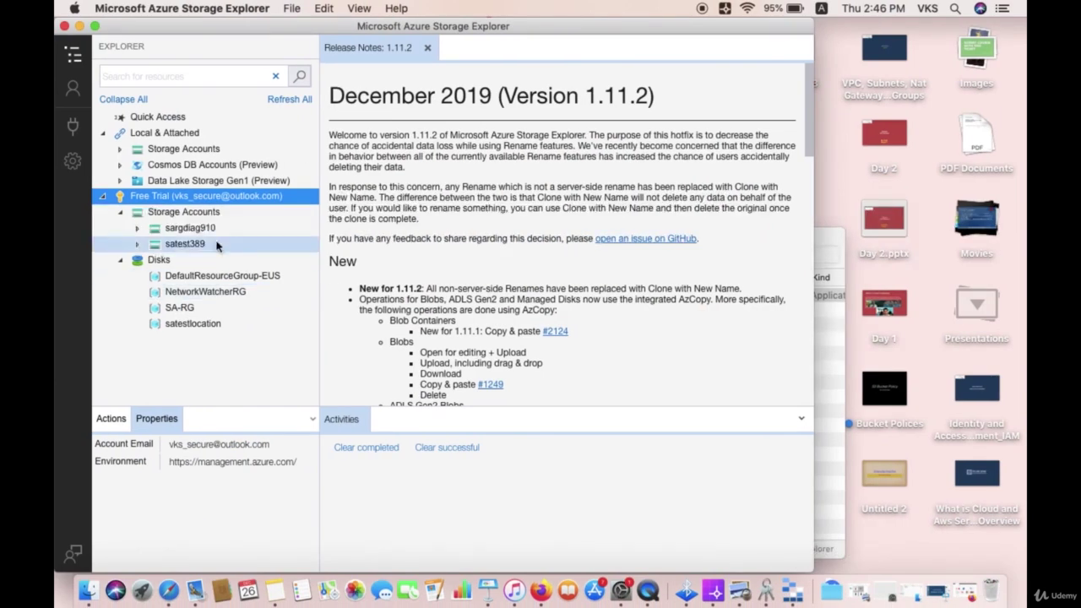
left_click(138, 245)
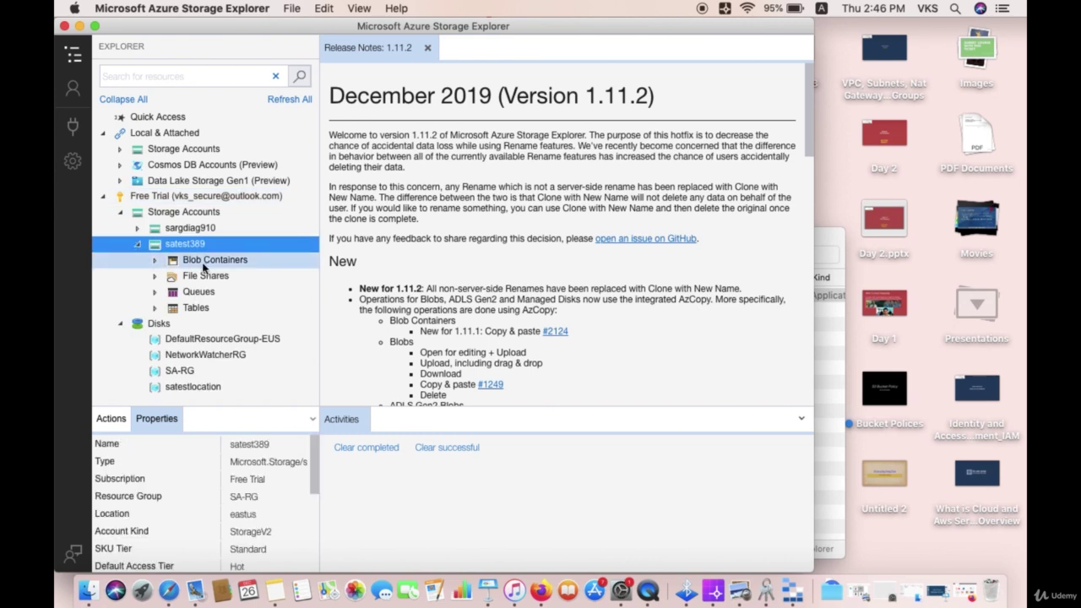
left_click(152, 262)
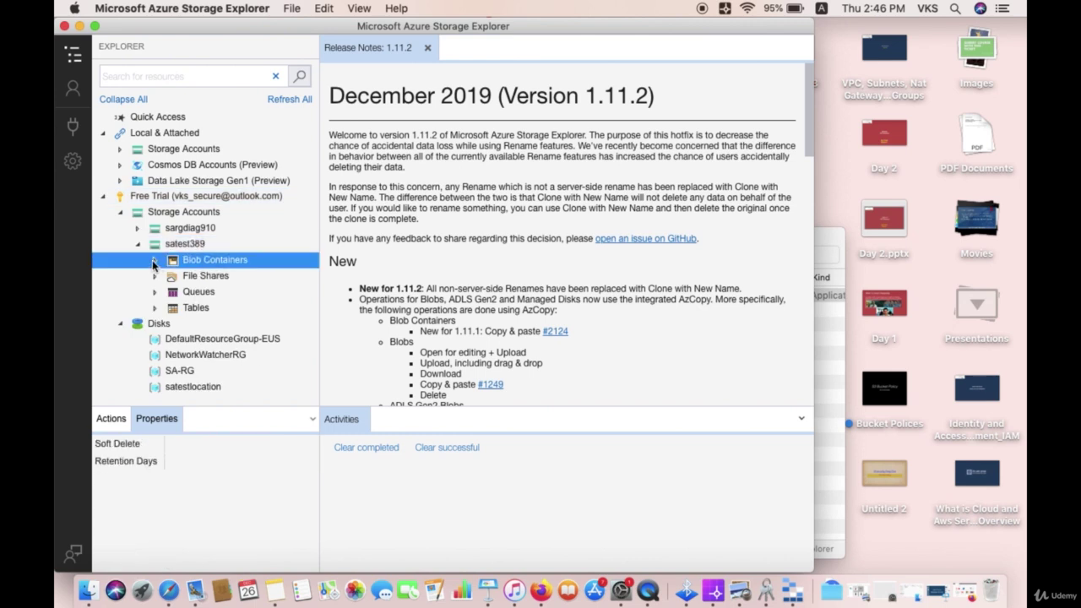
left_click(153, 262)
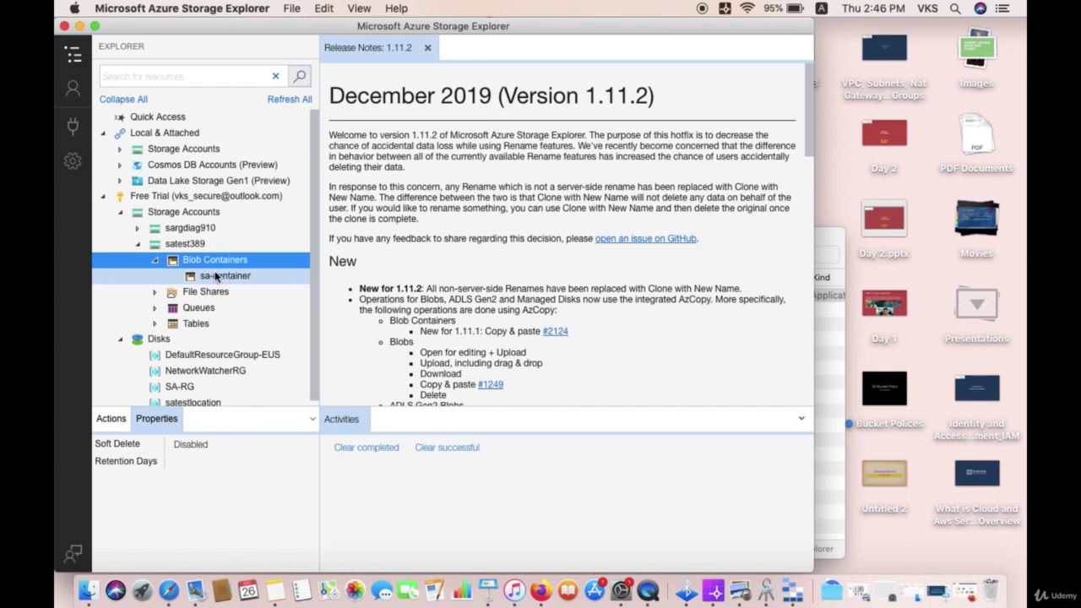
left_click(217, 277)
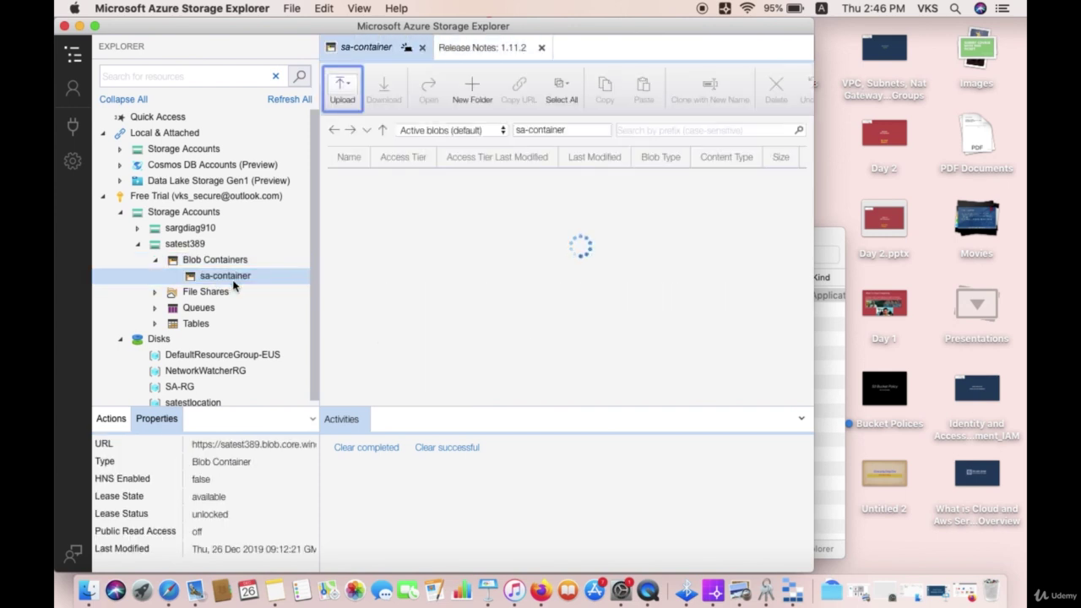
Review the SAS Keys checklist in Notes, then switch back to Microsoft Azure Storage Explorer
left_click(275, 593)
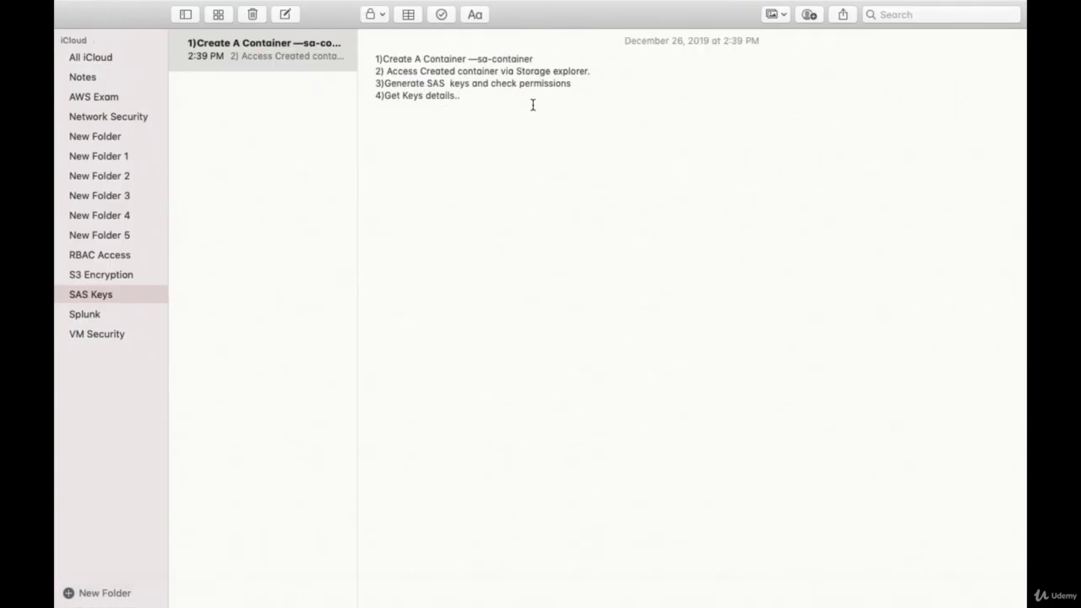
mouse_move(97, 5)
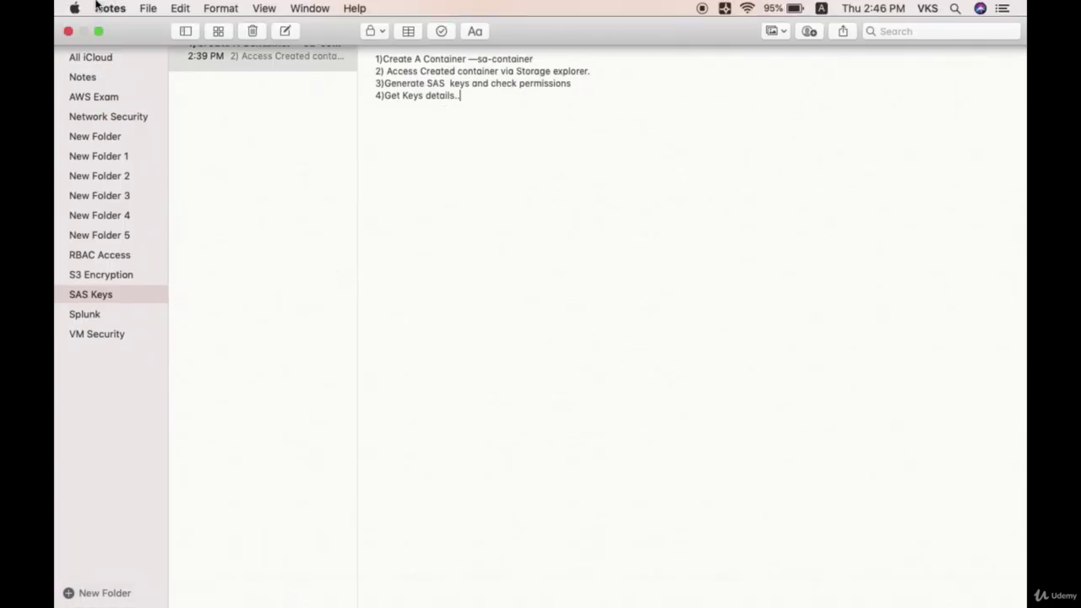
left_click(782, 591)
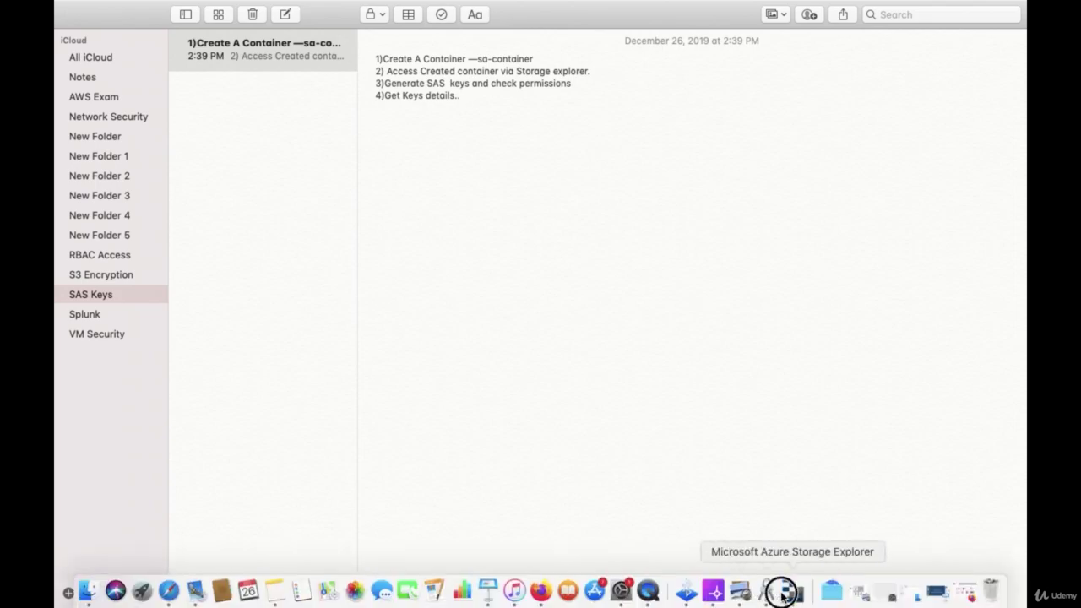
Open the Shared Access Signature settings for sa-container and look through the permissions that can be granted
right_click(255, 279)
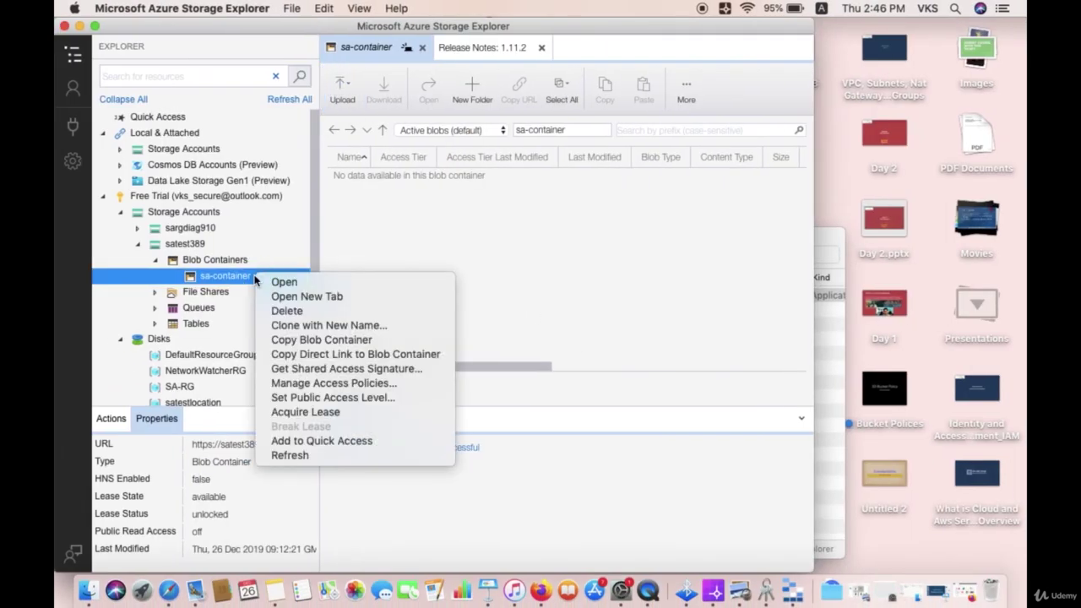
left_click(344, 369)
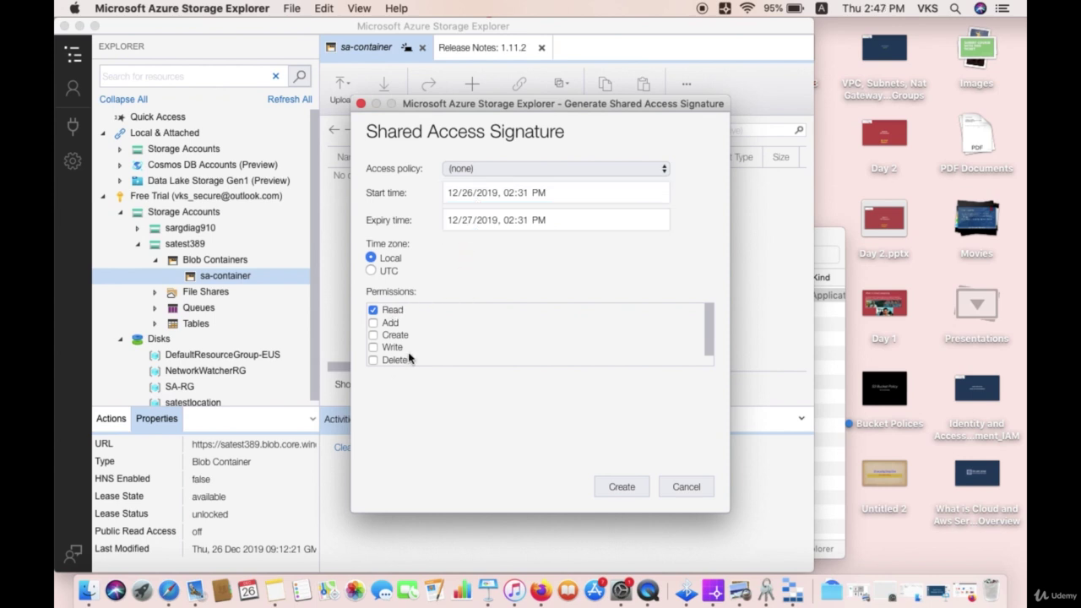
scroll(406, 330, "down", 1)
scroll(406, 330, "up", 1)
scroll(407, 332, "down", 1)
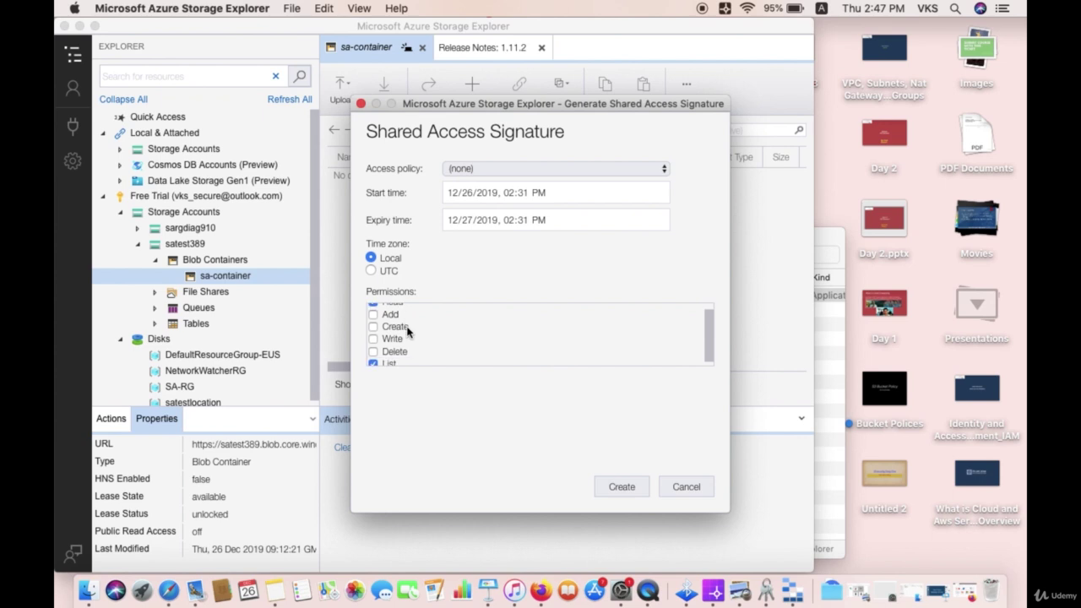
scroll(406, 330, "up", 1)
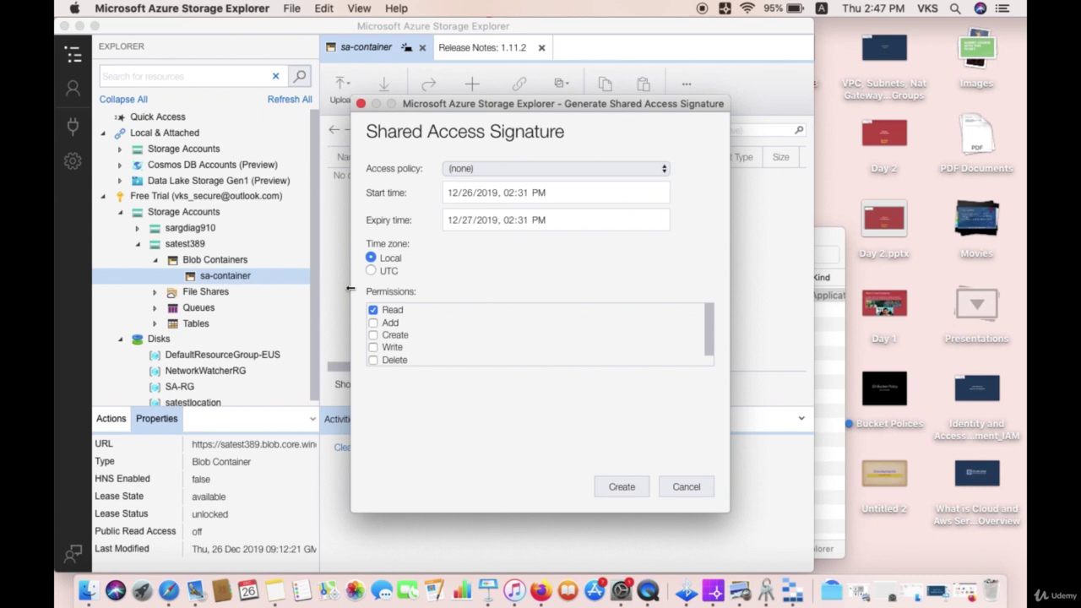
scroll(437, 352, "down", 1)
scroll(437, 351, "up", 1)
scroll(437, 351, "down", 1)
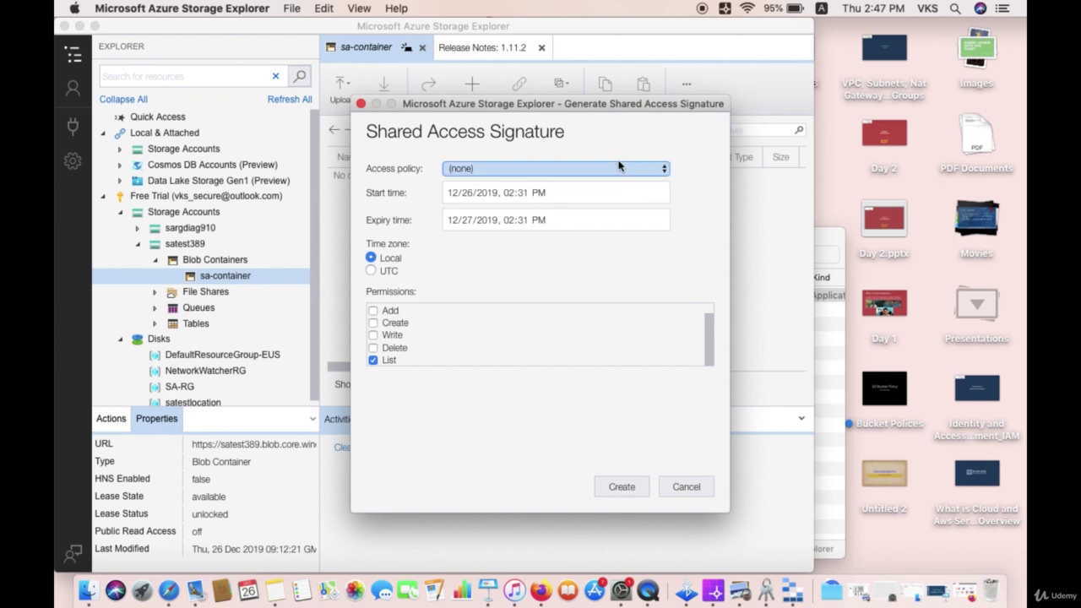
Check which access policies can be chosen for the shared access signature, keeping the choice at (none)
left_click(664, 169)
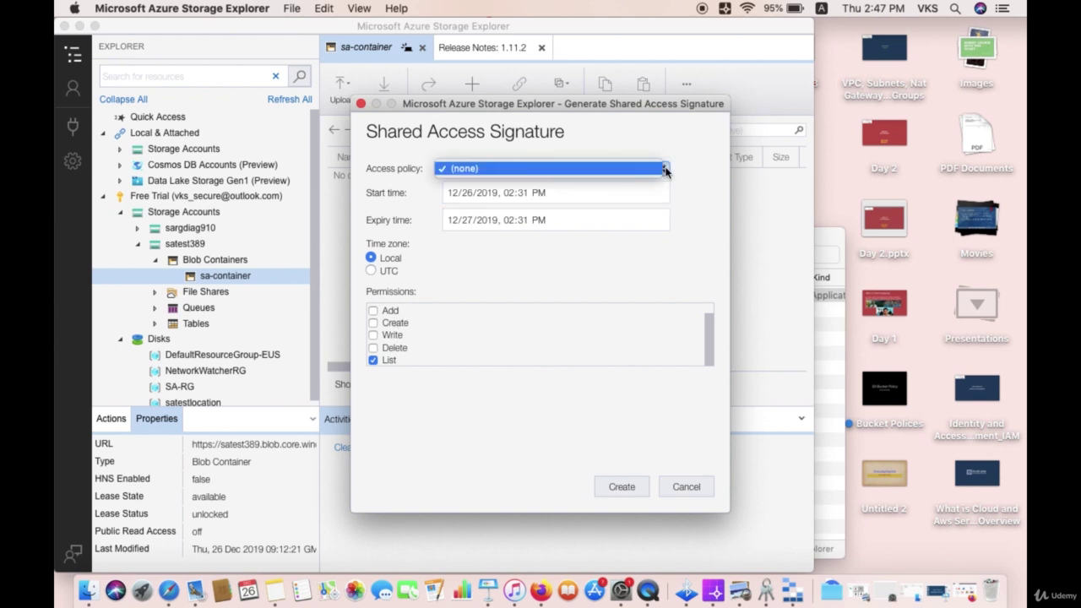
left_click(473, 168)
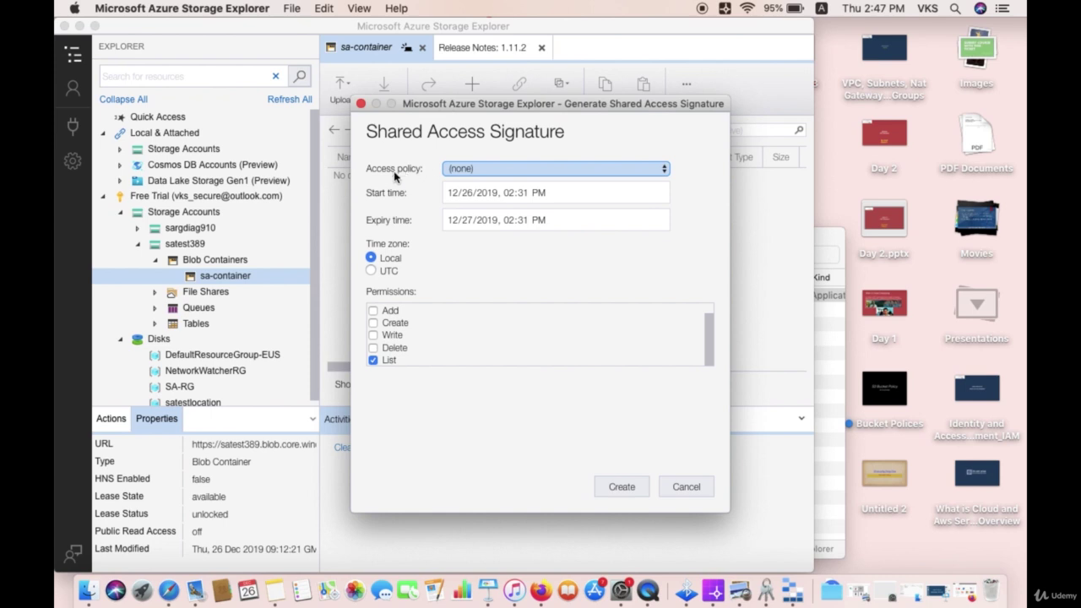
left_click(538, 173)
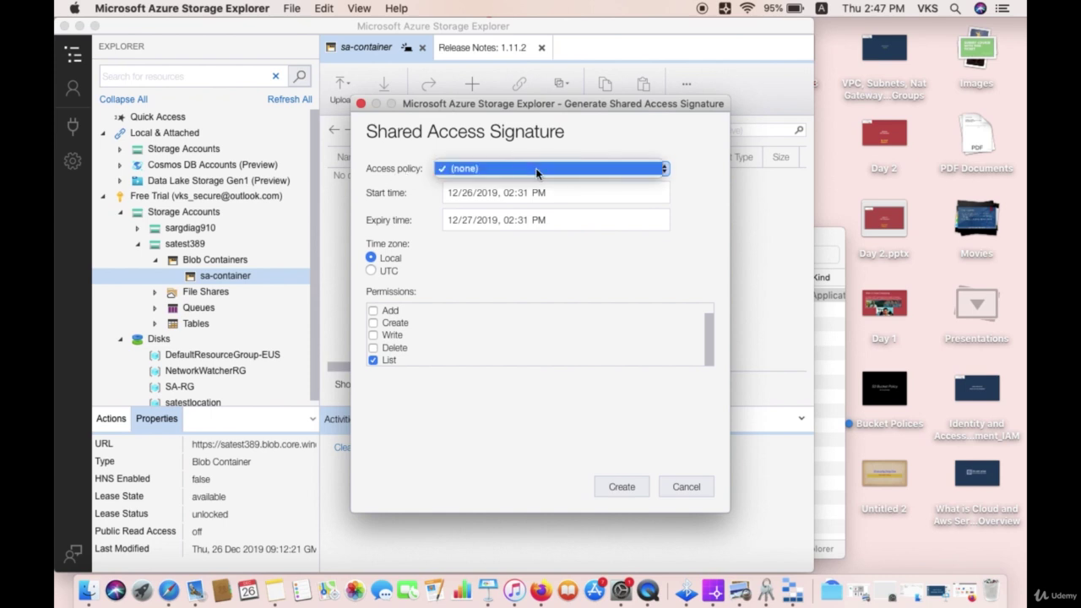
left_click(537, 172)
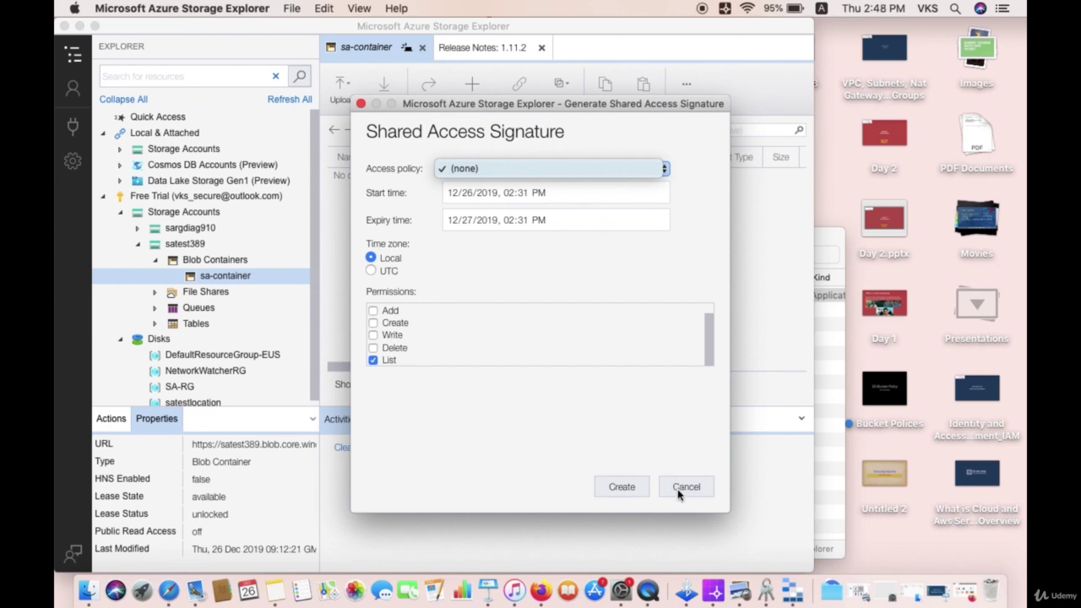
left_click(549, 343)
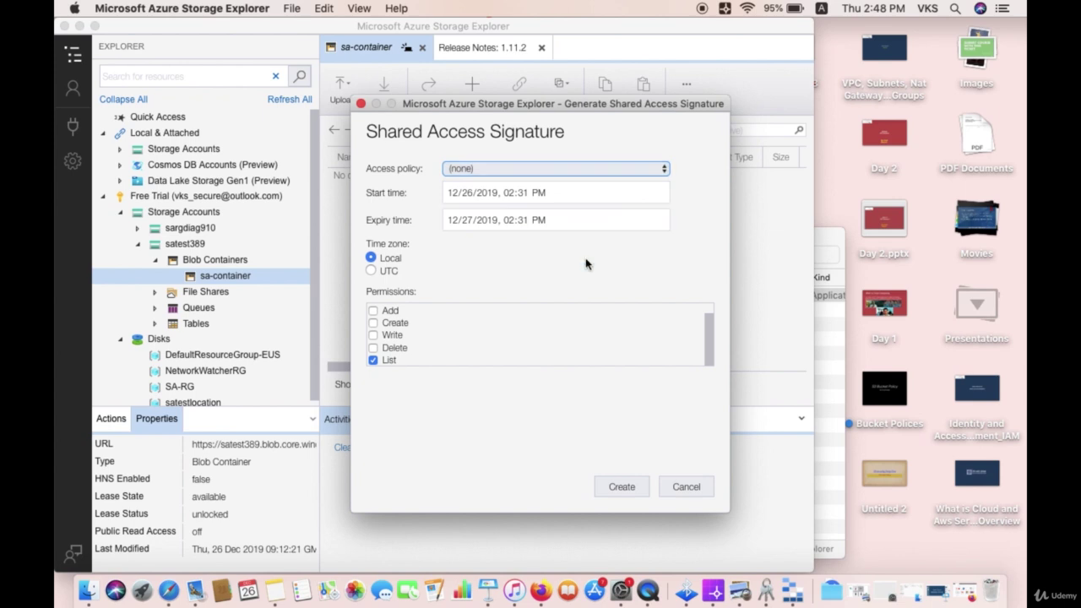
Generate the shared access signature for sa-container, inspect its full URI and close the dialog
left_click(634, 486)
left_click(555, 240)
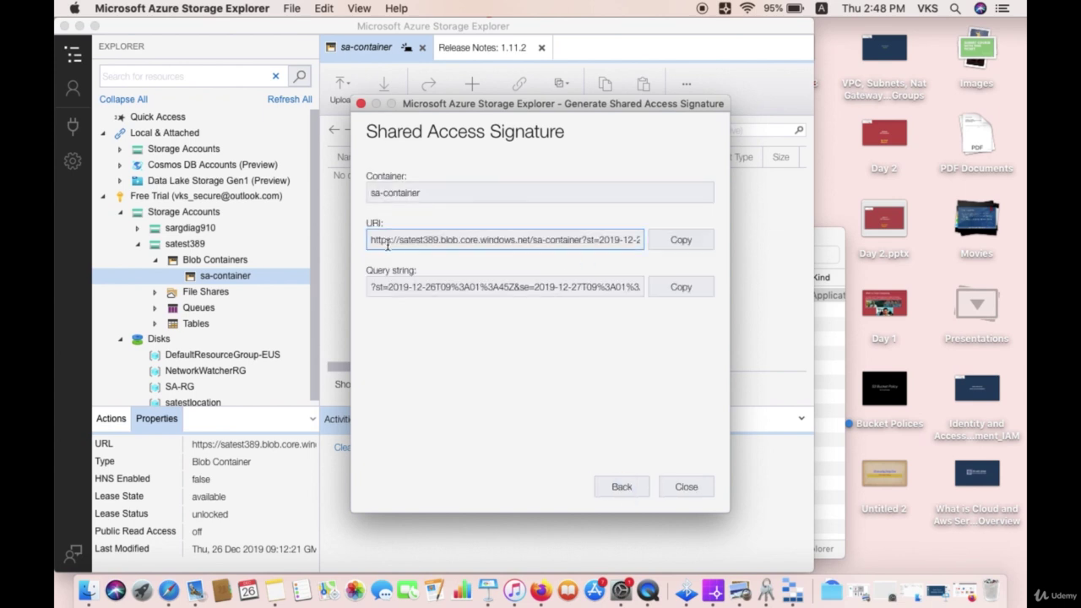
mouse_move(372, 240)
left_mouse_down()
mouse_move(647, 248)
mouse_move(634, 236)
mouse_move(357, 212)
mouse_move(342, 229)
mouse_move(311, 234)
left_mouse_up()
left_click_drag(369, 239, 414, 242)
key("super+a")
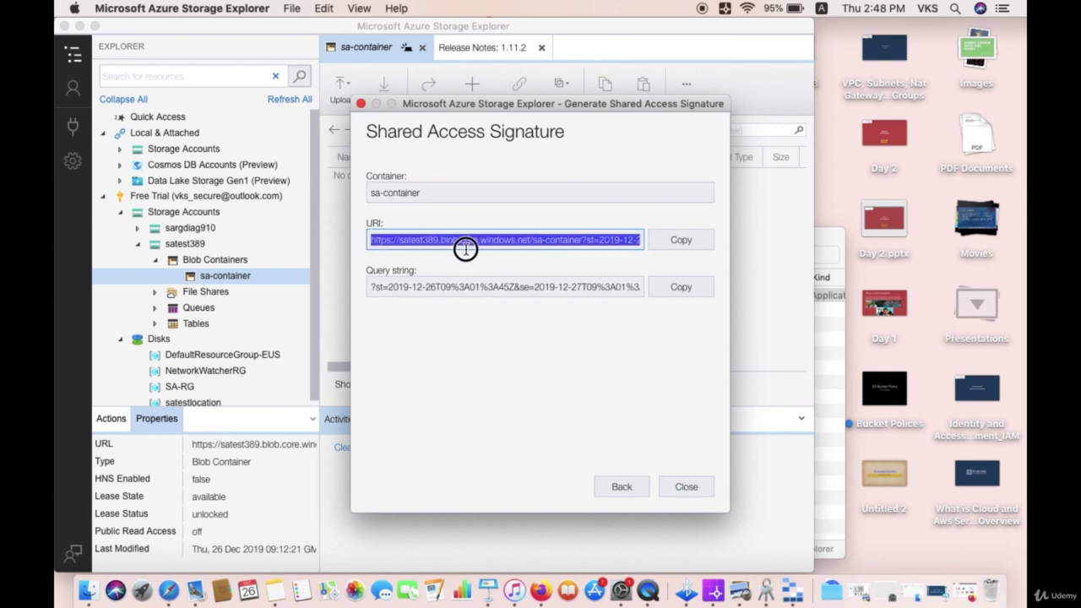
left_click_drag(492, 248, 597, 244)
scroll(597, 244, "right", 10)
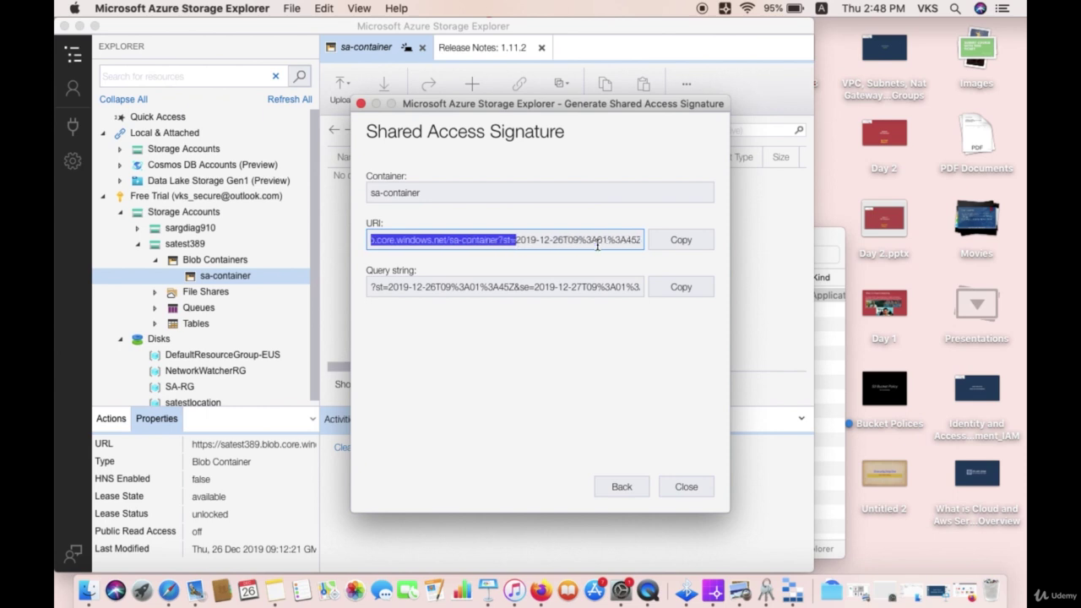
scroll(597, 244, "right", 3)
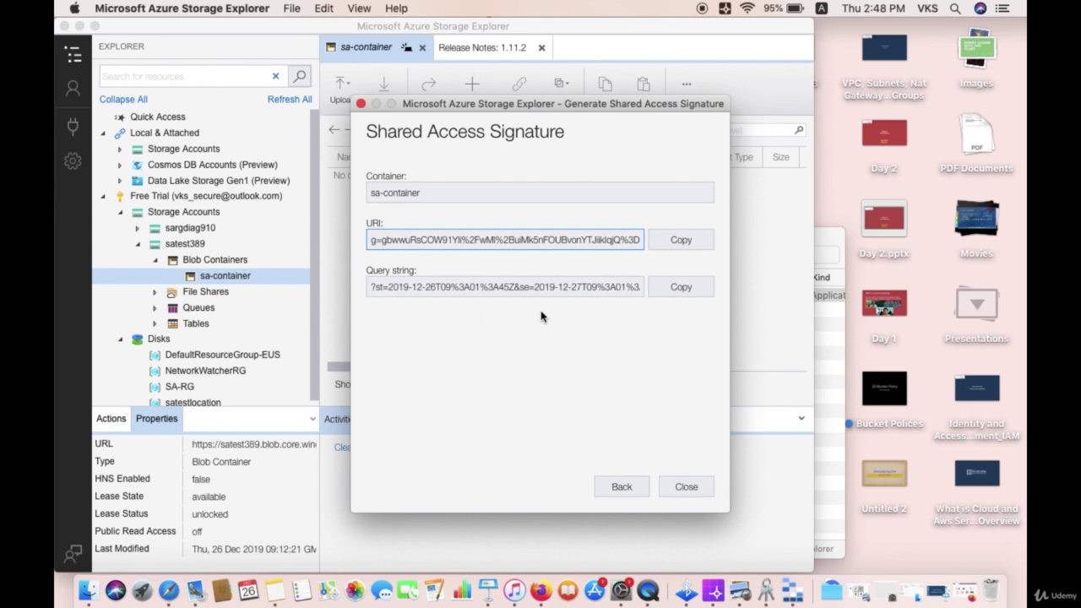
left_click(445, 187)
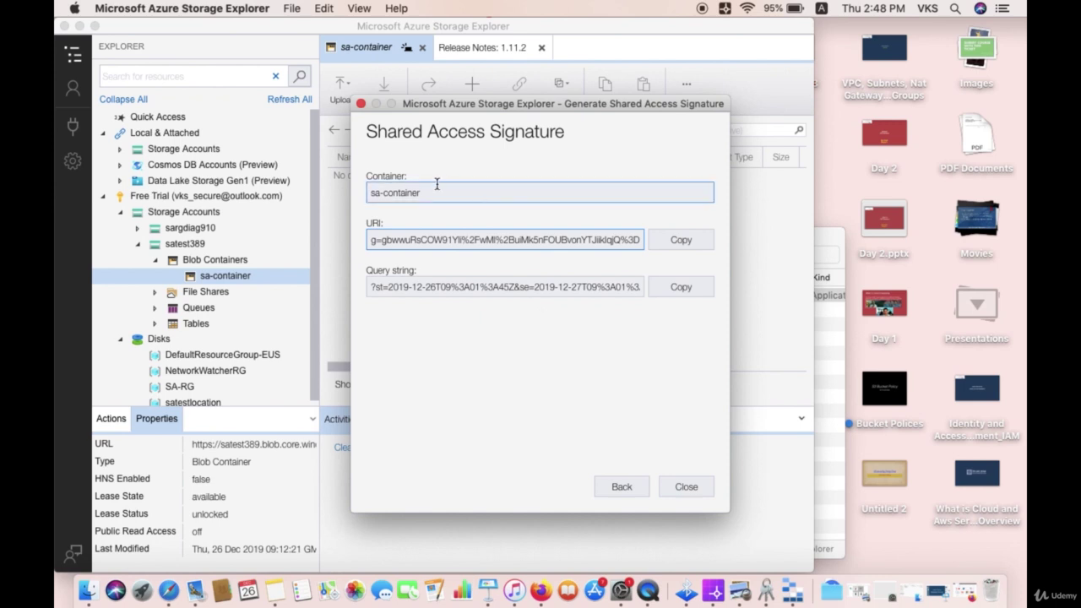
left_click(692, 487)
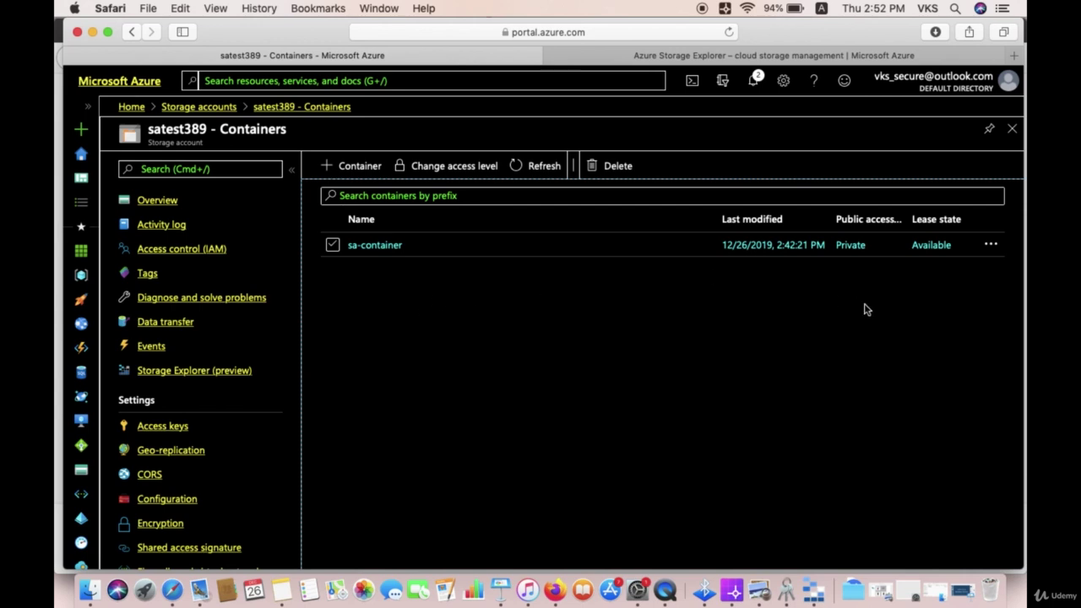
Start a new stored access policy for sa-container in the Azure portal with the Create and Write permissions
left_click(989, 247)
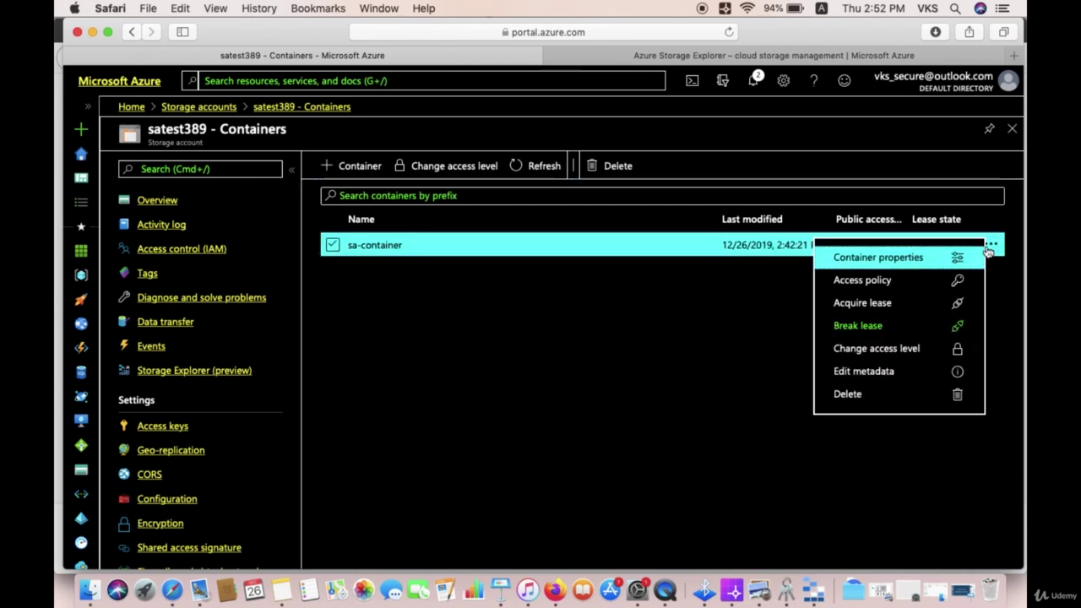
left_click(892, 284)
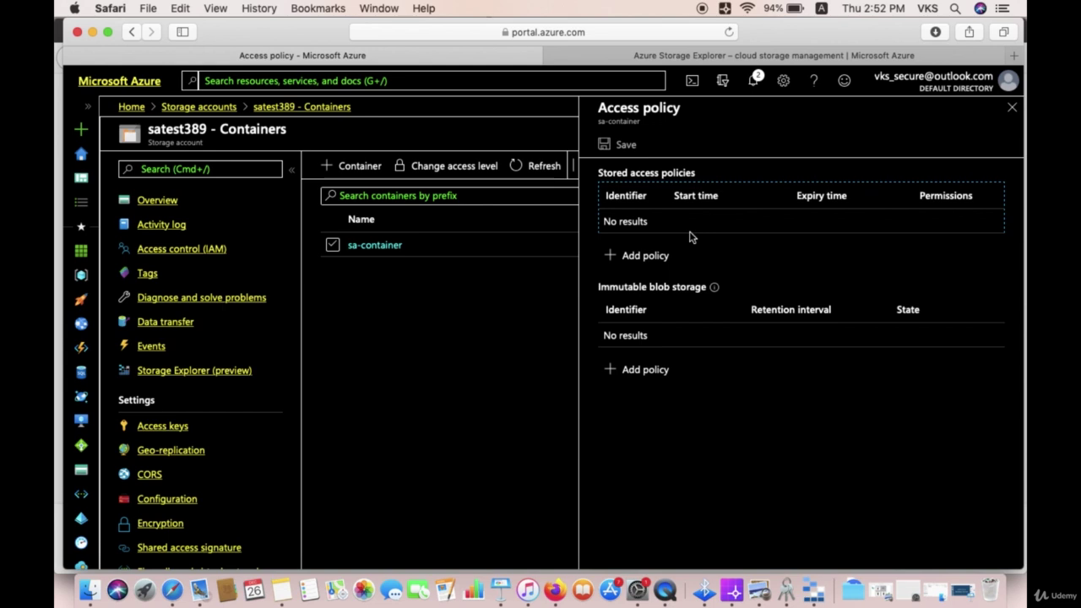
left_click(646, 258)
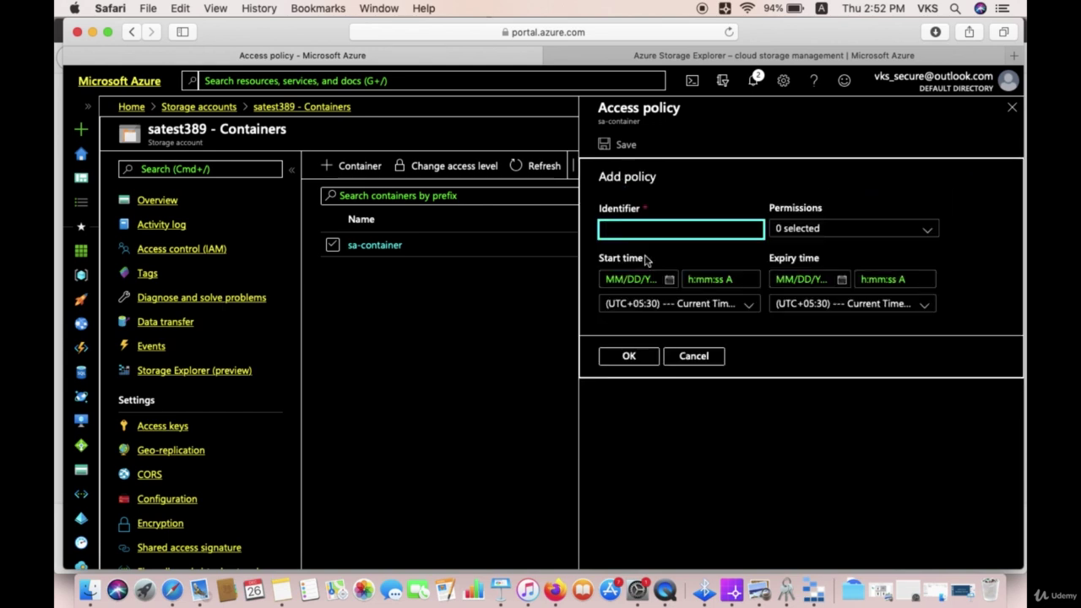
left_click(635, 233)
left_click(826, 232)
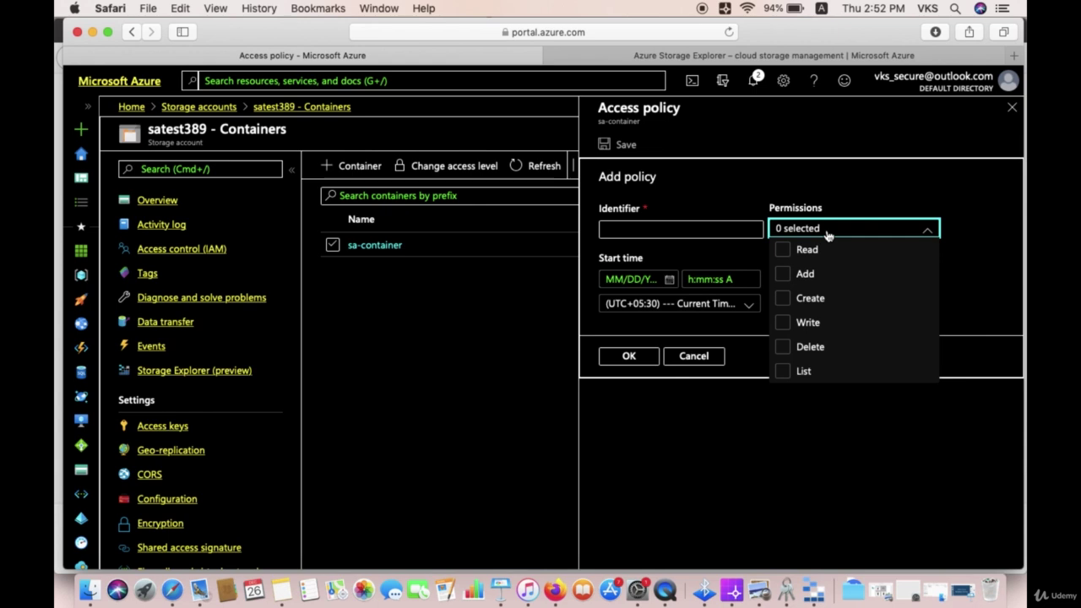
left_click(811, 298)
left_click(807, 324)
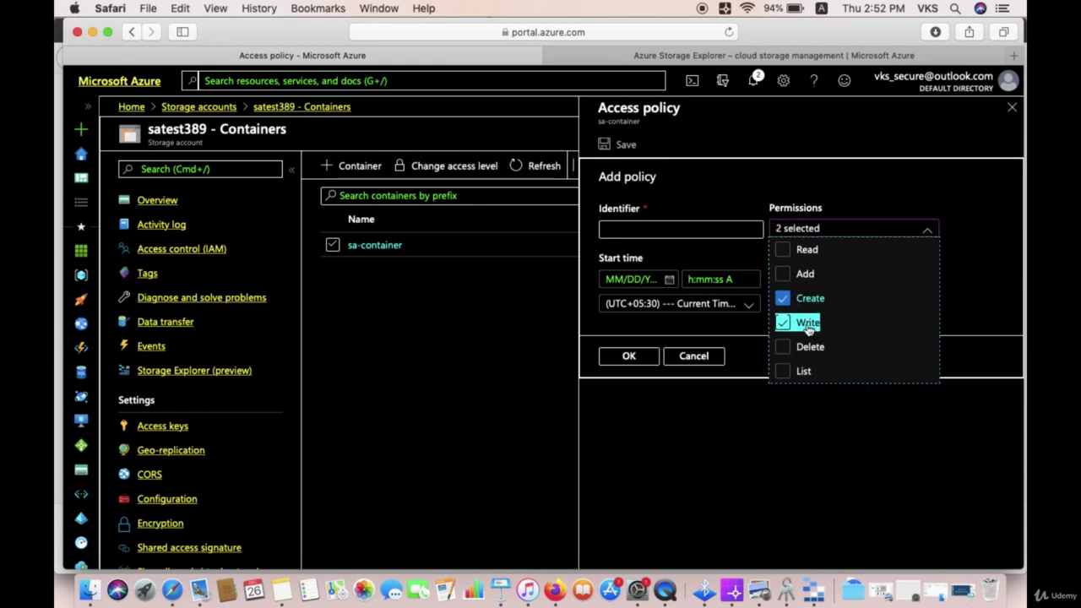
Set the new stored access policy's identifier to sa-containerWCpolicy
left_click(675, 235)
type("sa")
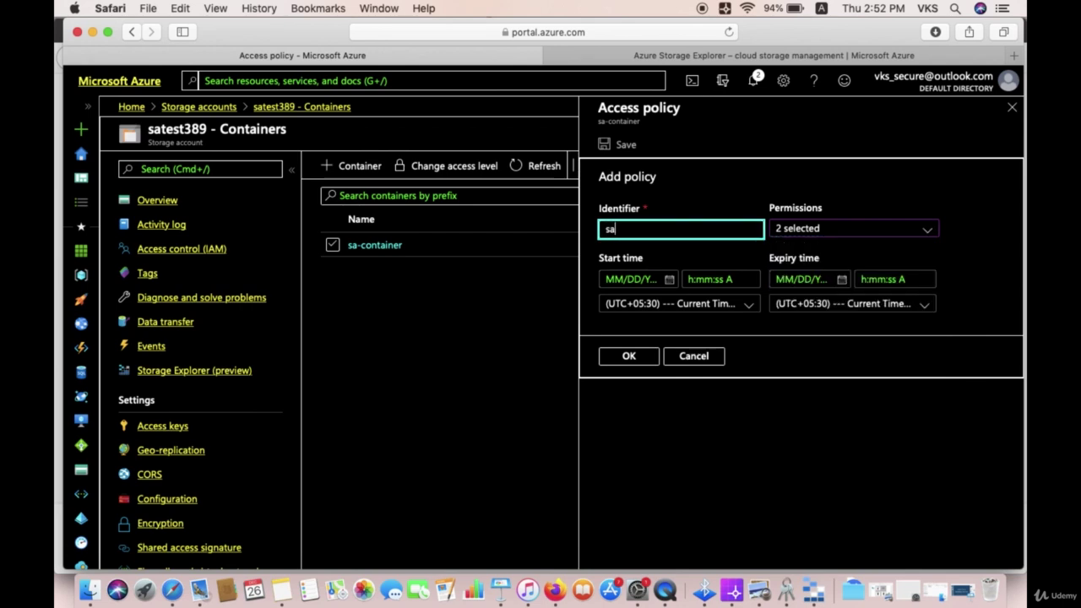
type("-container")
left_click(847, 235)
left_click(847, 234)
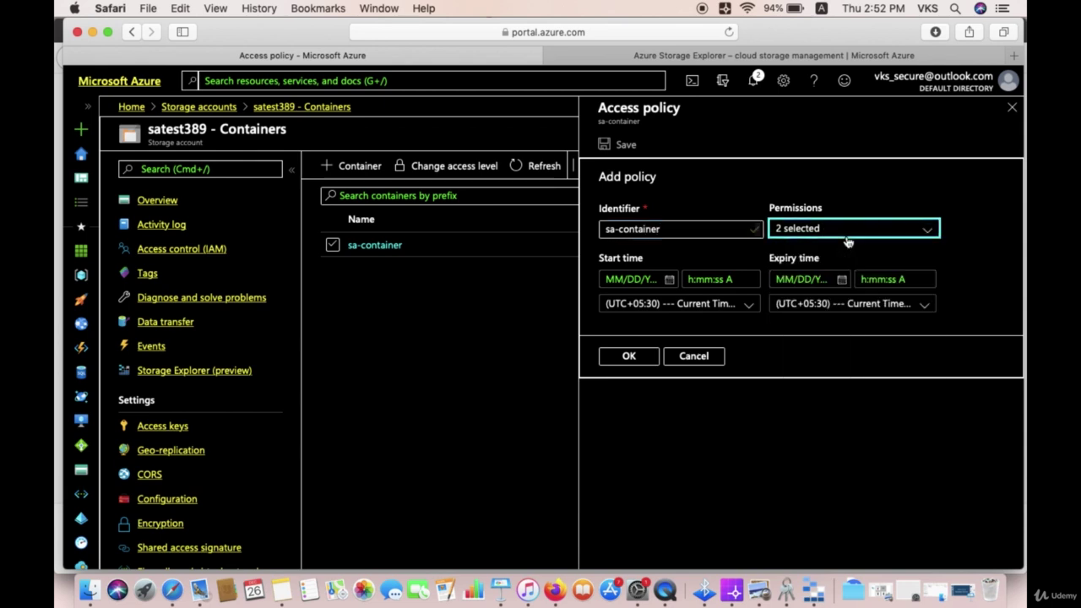
left_click(704, 225)
type("WC")
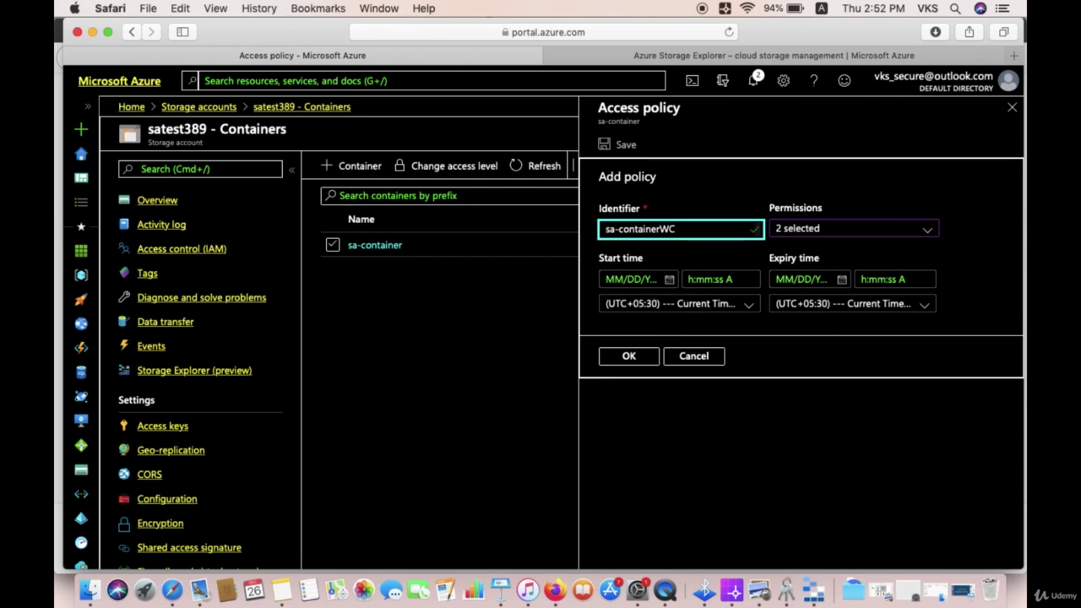
type("policy")
Set the new stored access policy to start on 12/27/2019 and expire on 12/31/2019
left_click(668, 280)
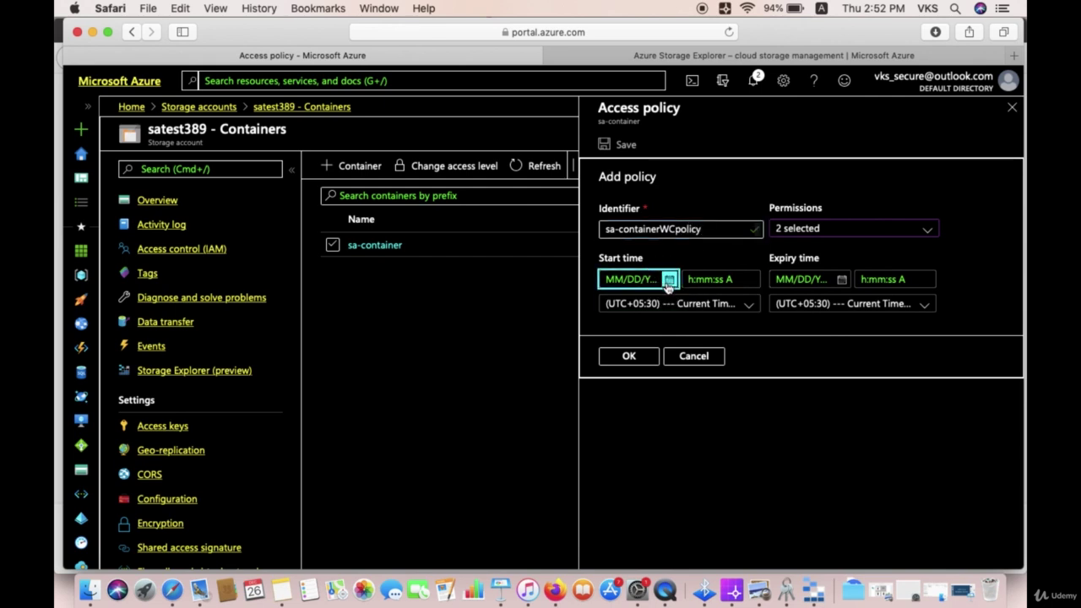
left_click(668, 285)
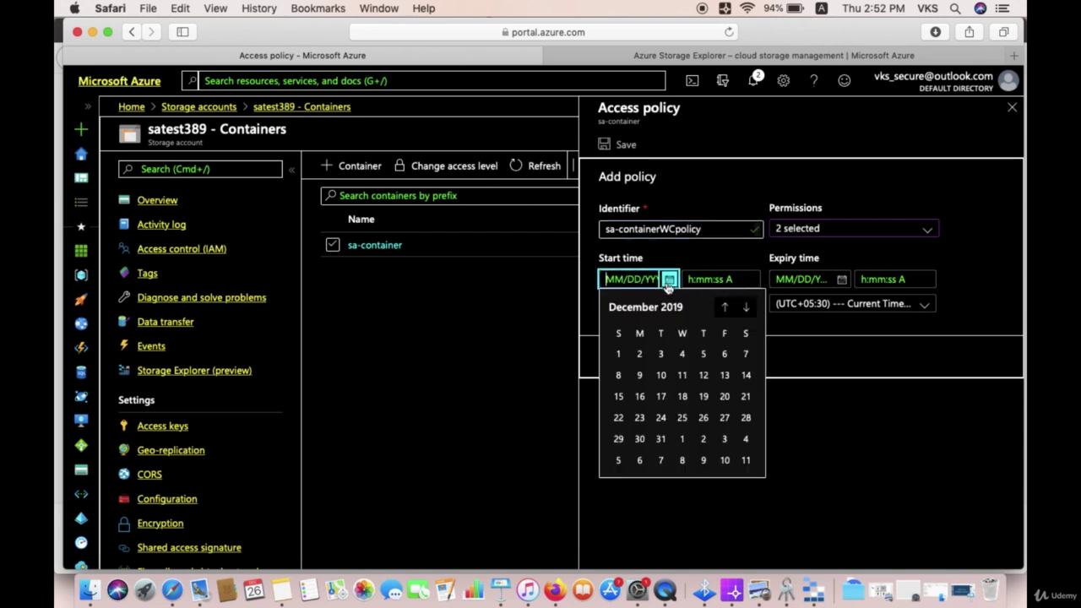
left_click(723, 422)
left_click(841, 281)
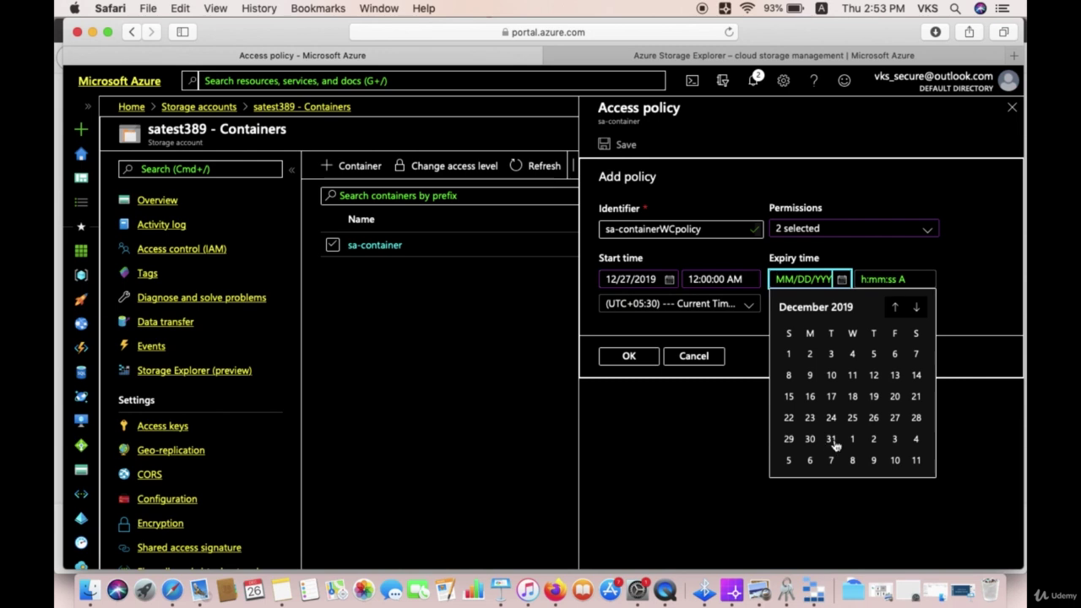
left_click(831, 439)
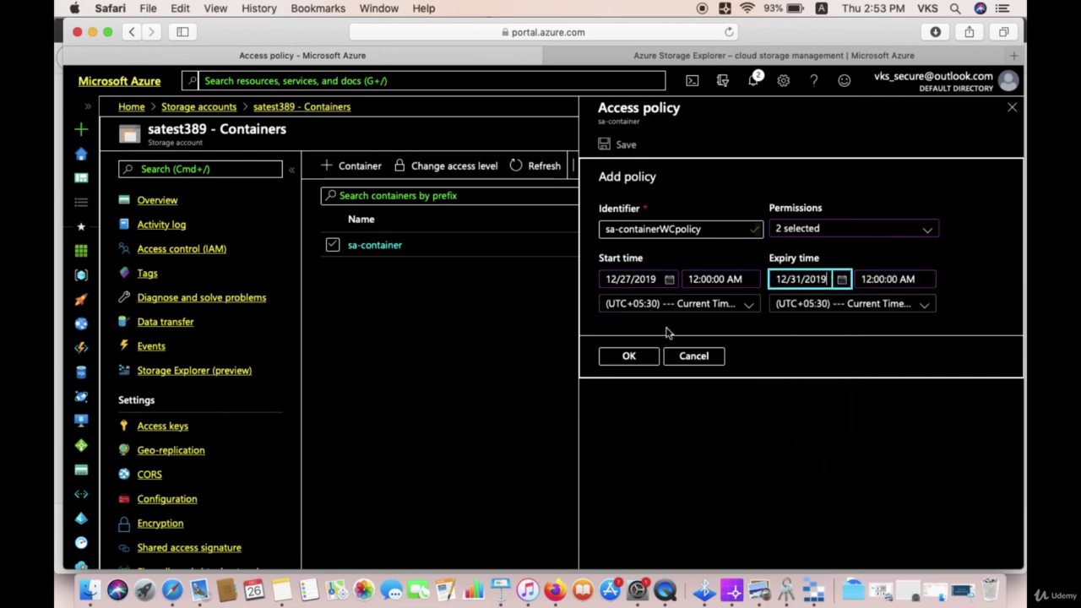
Confirm the new stored access policy, save sa-container's access policies and dismiss the notification
left_click(628, 355)
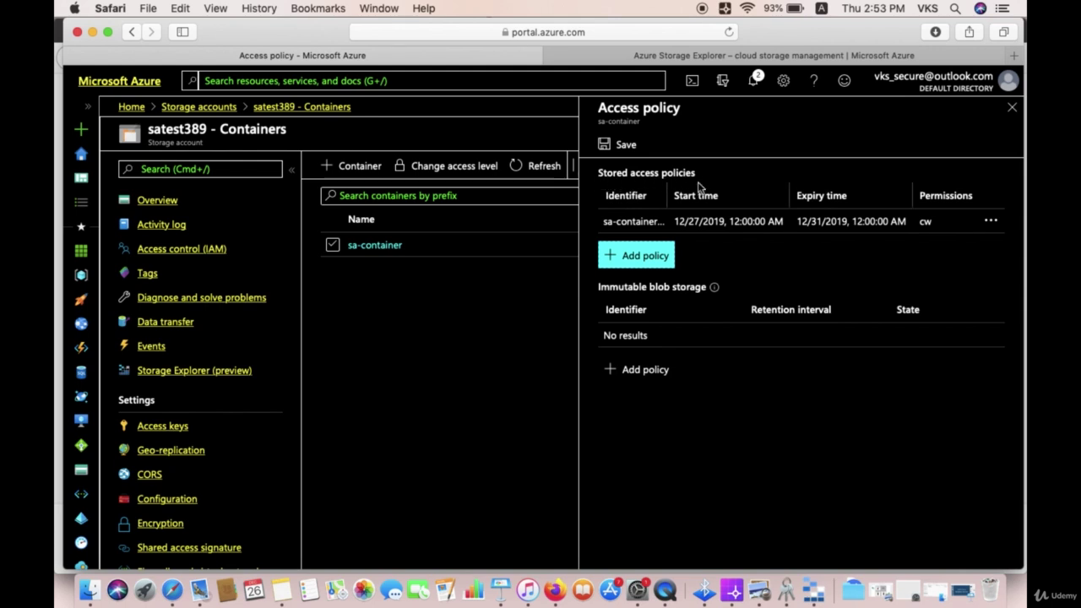
left_click(624, 148)
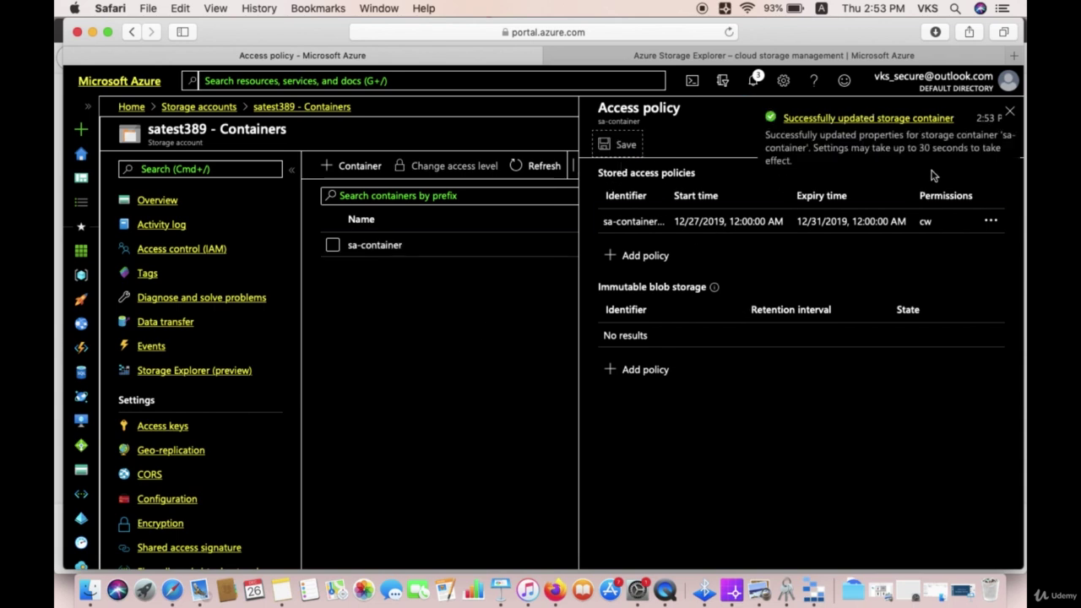
left_click(1011, 112)
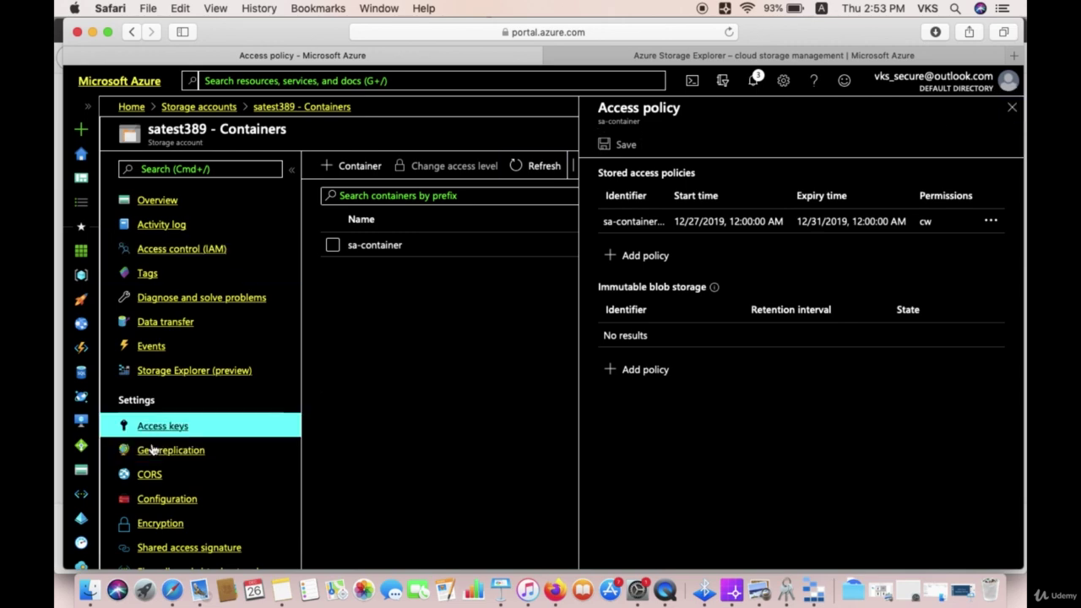
scroll(166, 524, "down", 1)
scroll(166, 524, "down", 2)
scroll(141, 521, "up", 3)
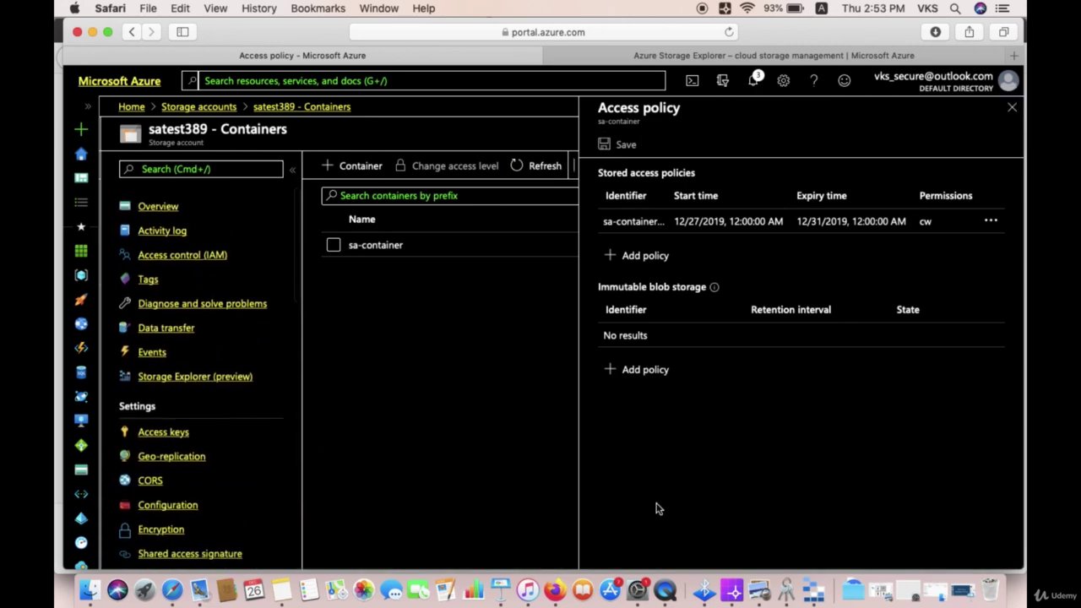
Switch to Azure Storage Explorer and start a shared access signature for sa-container based on the access policy sa-containerWCpolicy
left_click(813, 590)
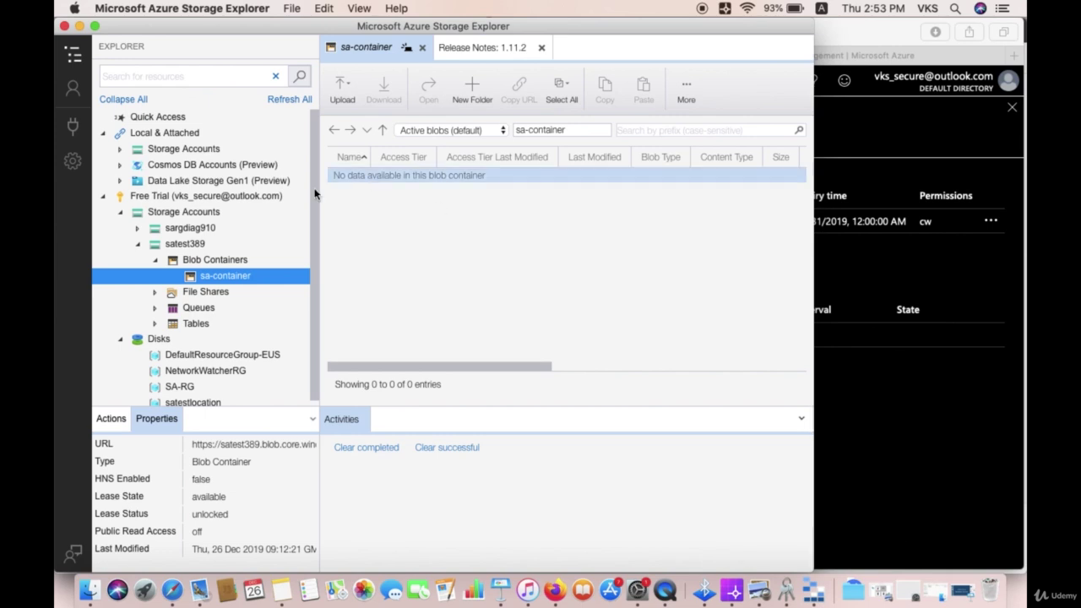
right_click(211, 277)
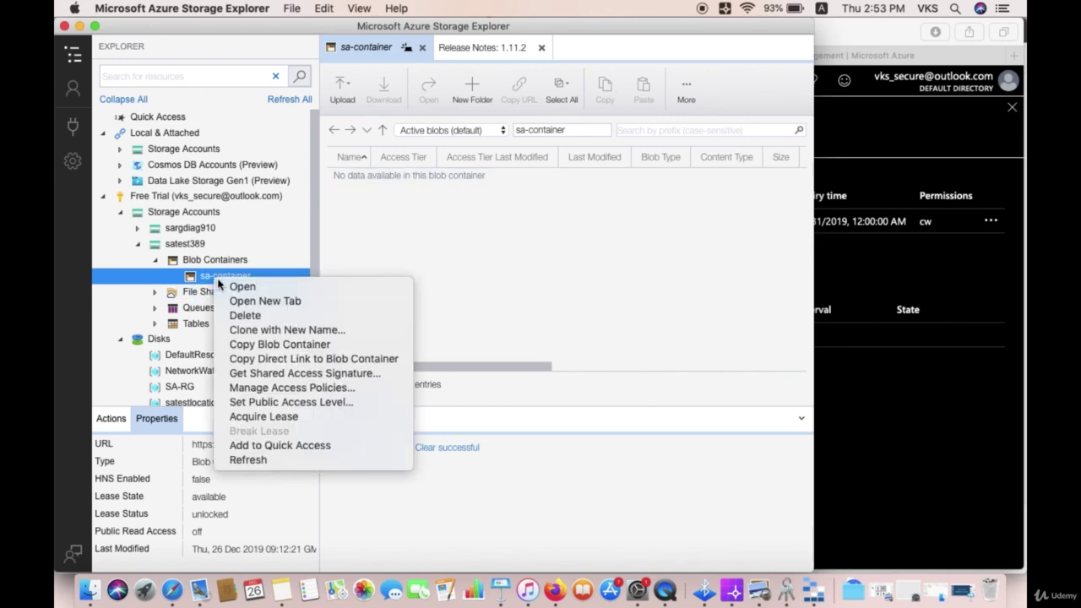
left_click(279, 374)
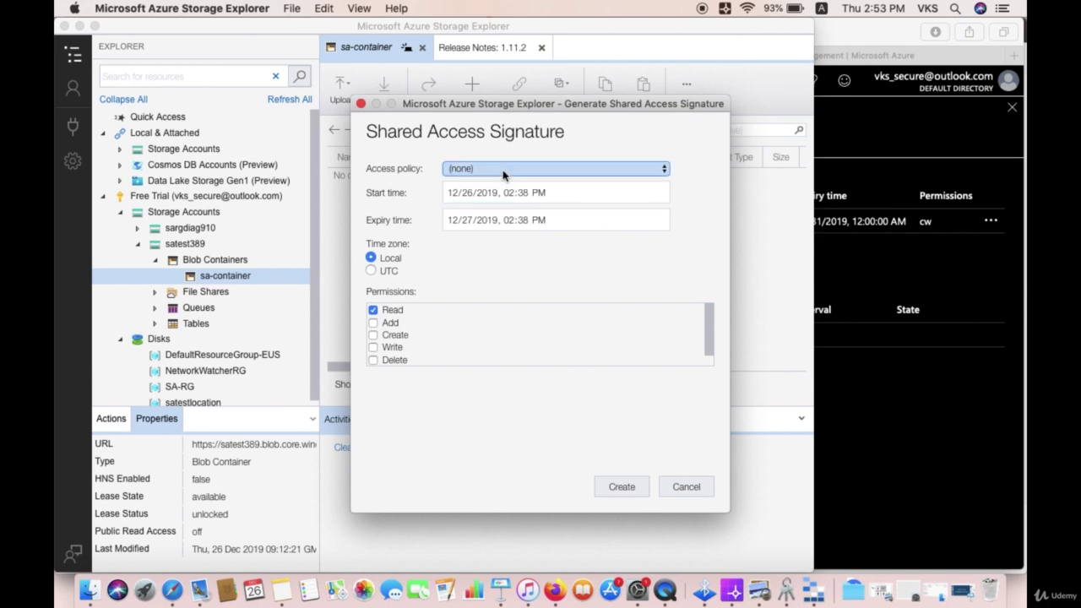
left_click(503, 171)
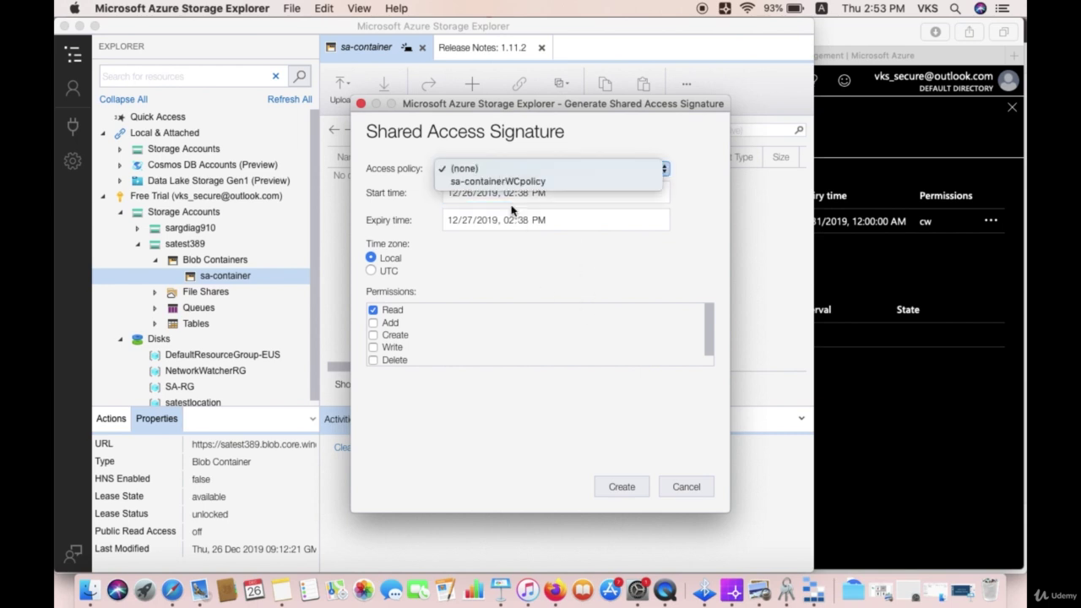
left_click(497, 183)
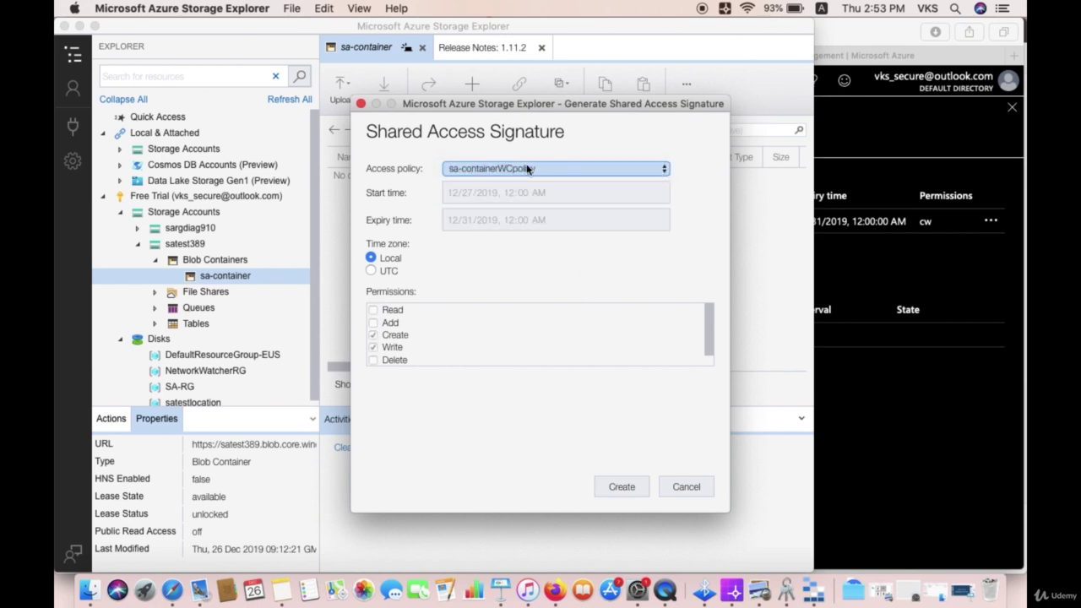
scroll(436, 343, "down", 1)
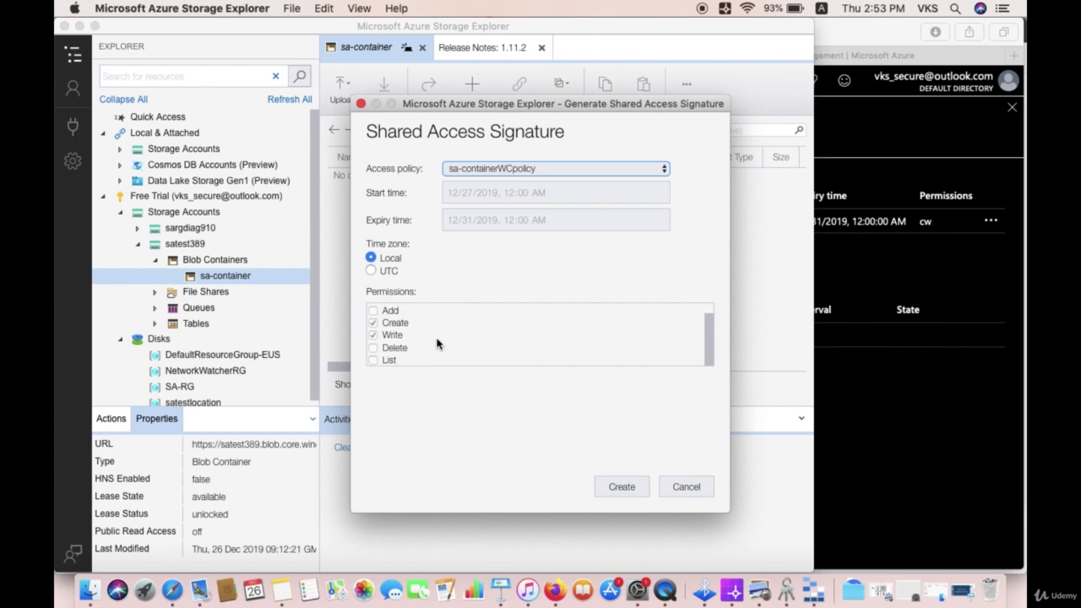
Generate the policy-based shared access signature, inspect its full URI and close the dialog
left_click(620, 486)
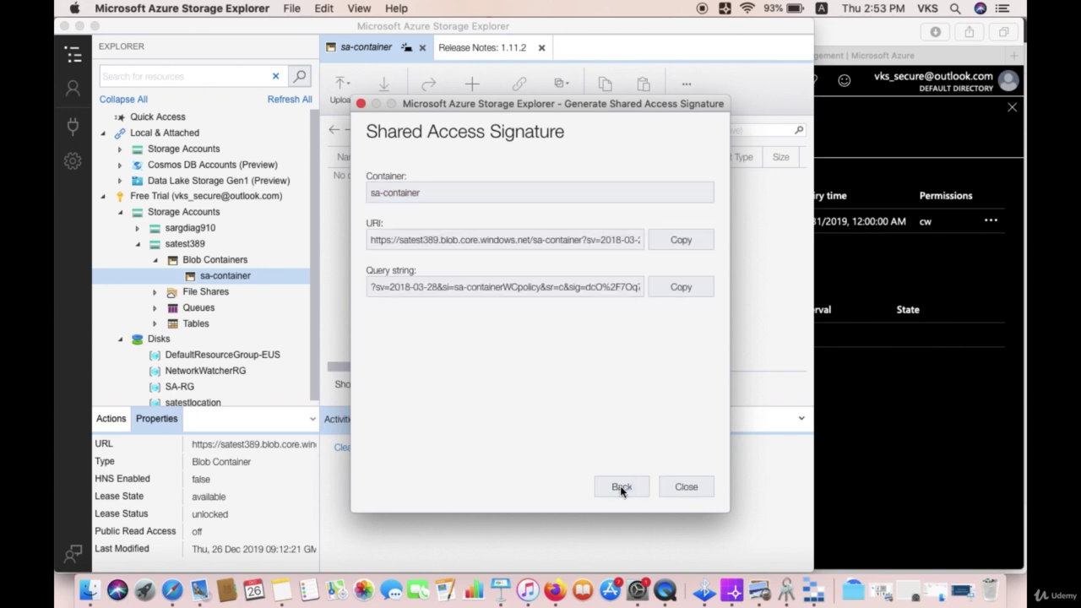
left_click(642, 240)
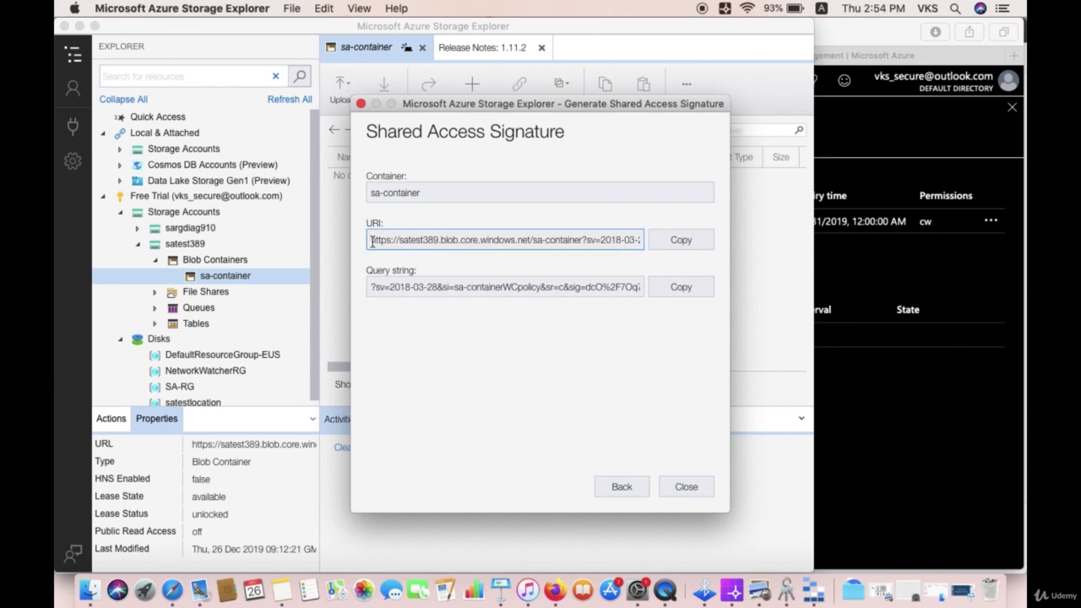
left_click_drag(365, 243, 632, 250)
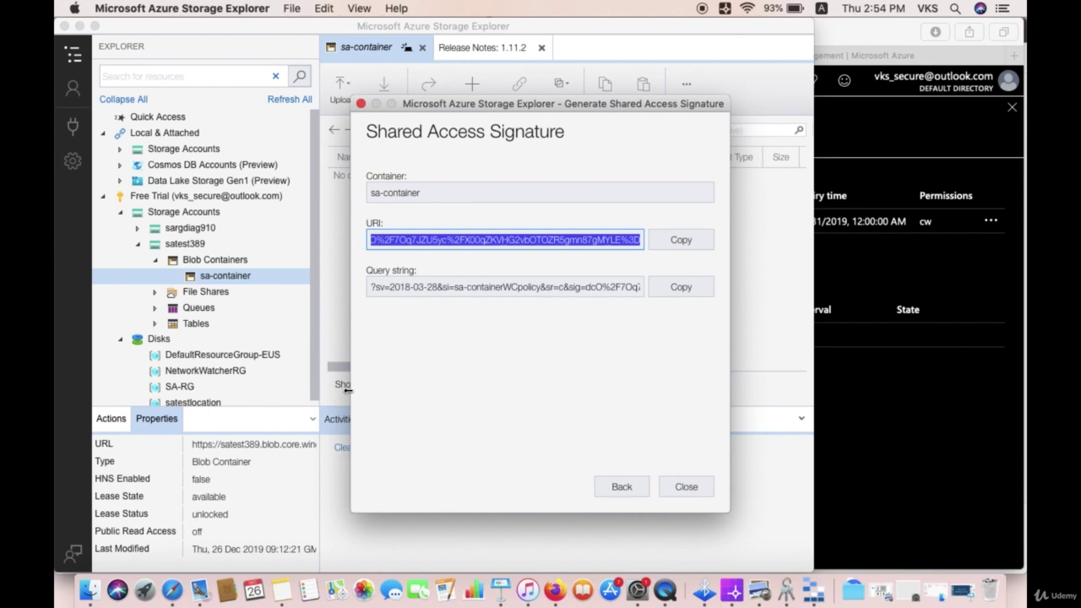
left_click(684, 488)
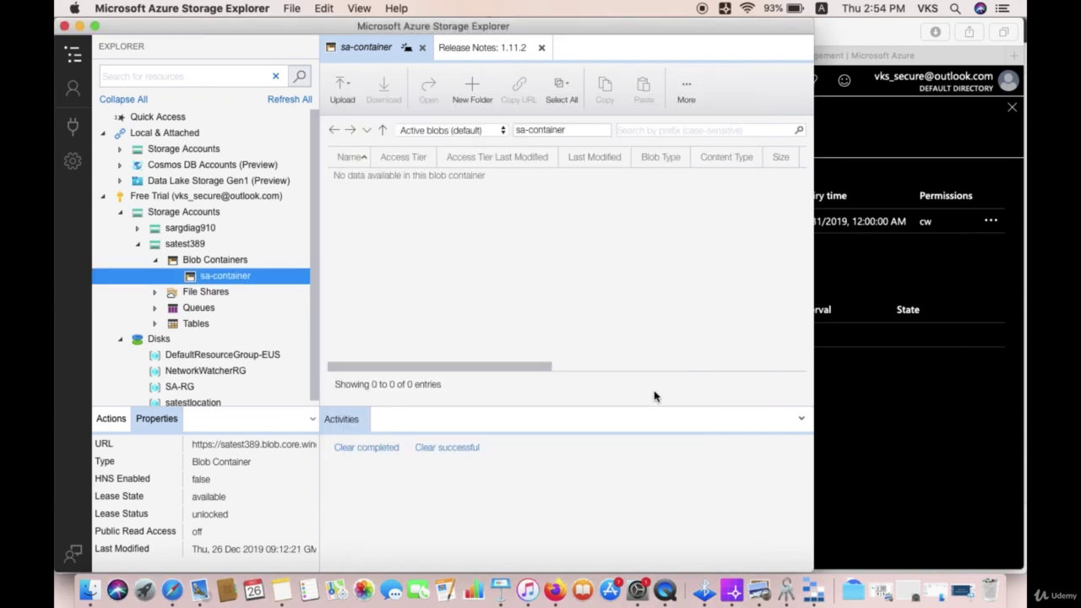